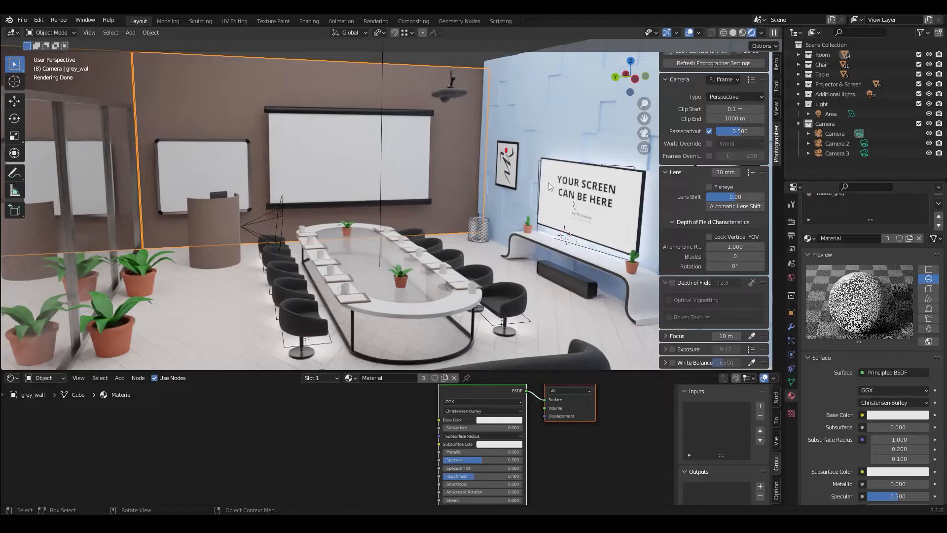
# Add a third, empty material slot to grey_wall and assign it to the wall face behind the projection screen.
pyautogui.scroll(2, 863, 268)
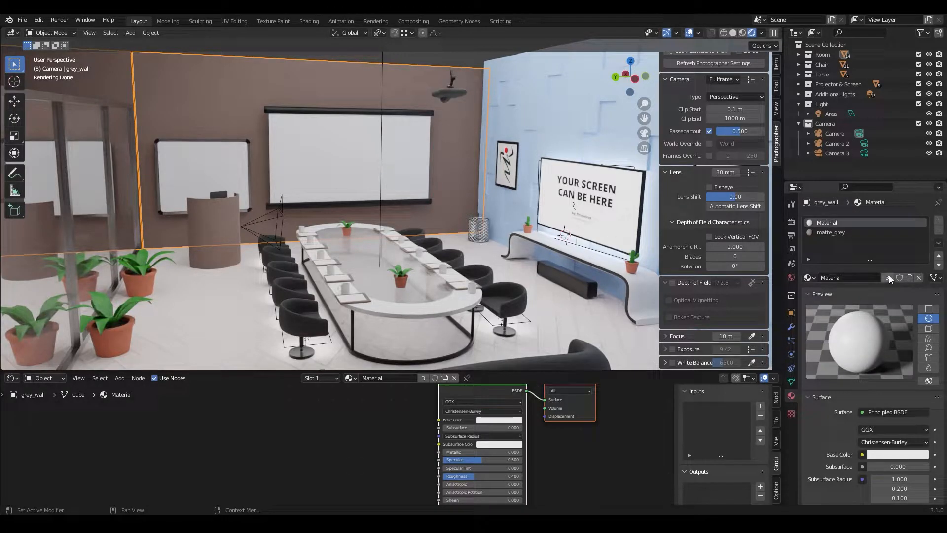
pyautogui.click(832, 233)
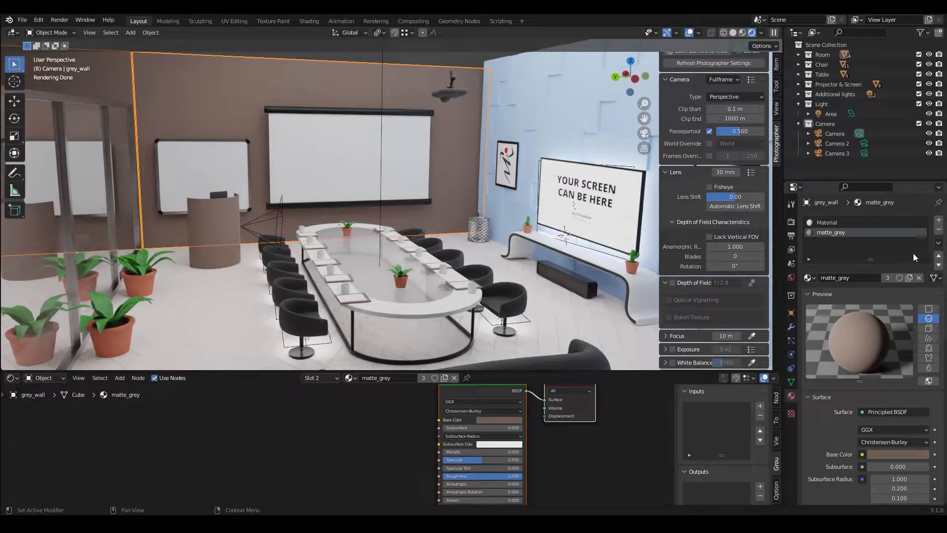
pyautogui.click(938, 222)
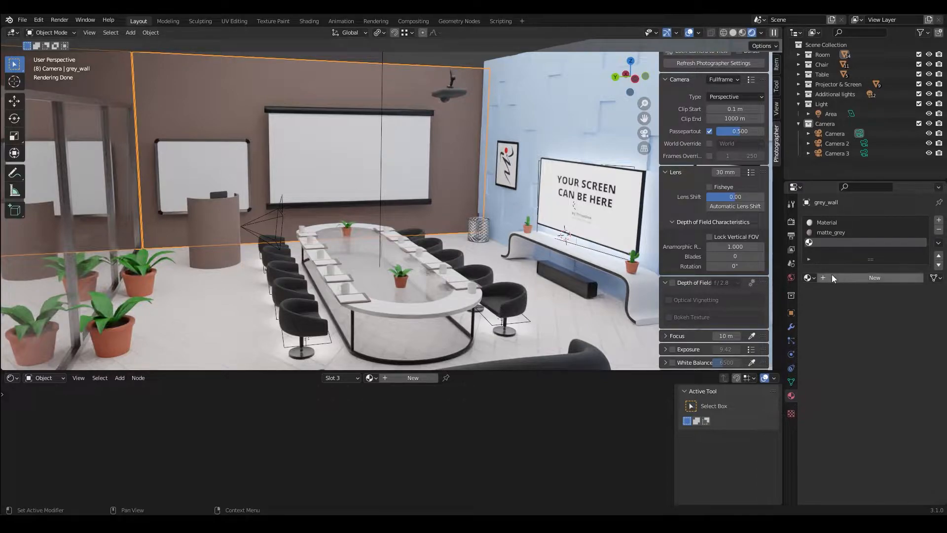
pyautogui.click(61, 32)
pyautogui.click(54, 54)
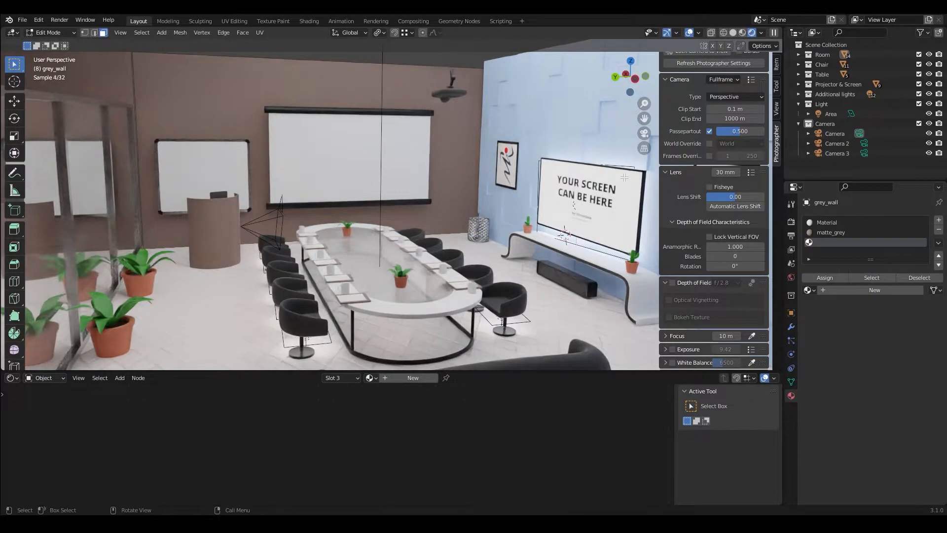
pyautogui.click(380, 90)
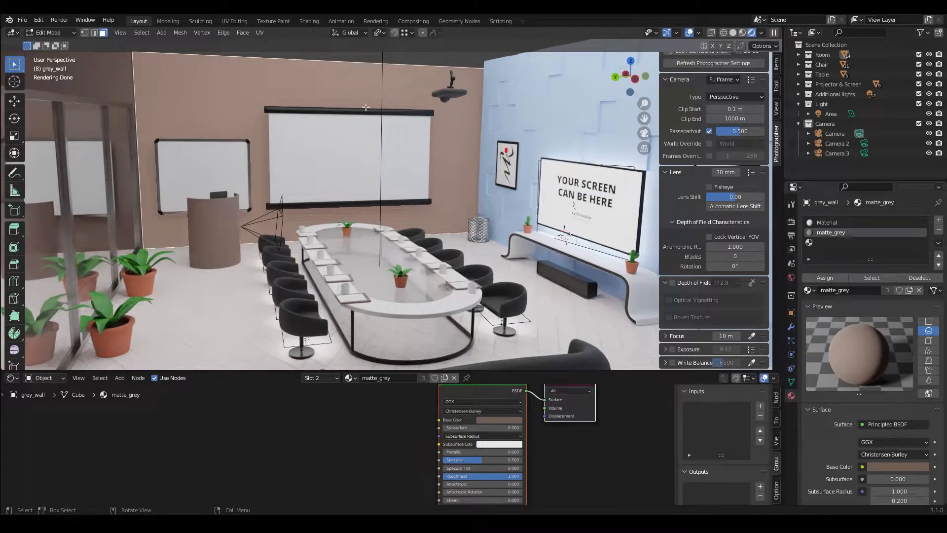
pyautogui.click(827, 242)
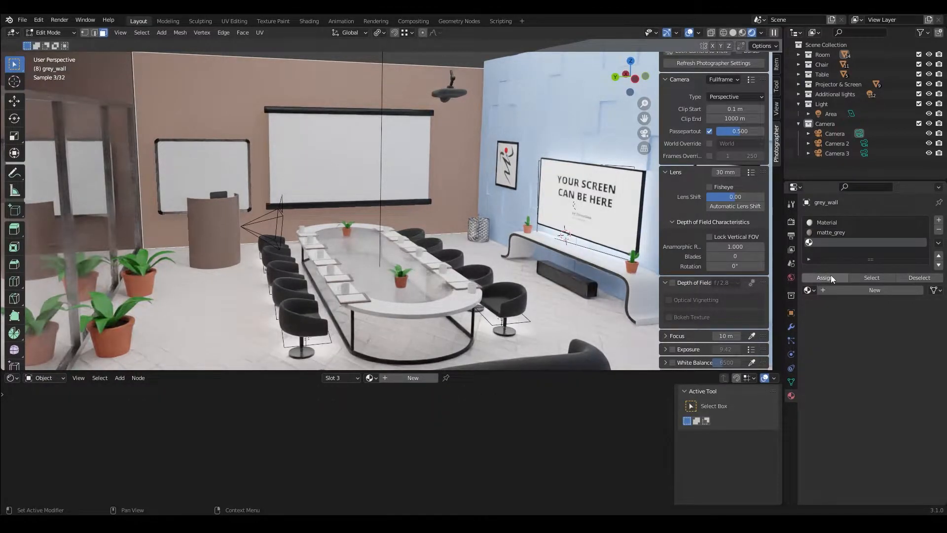
pyautogui.click(828, 277)
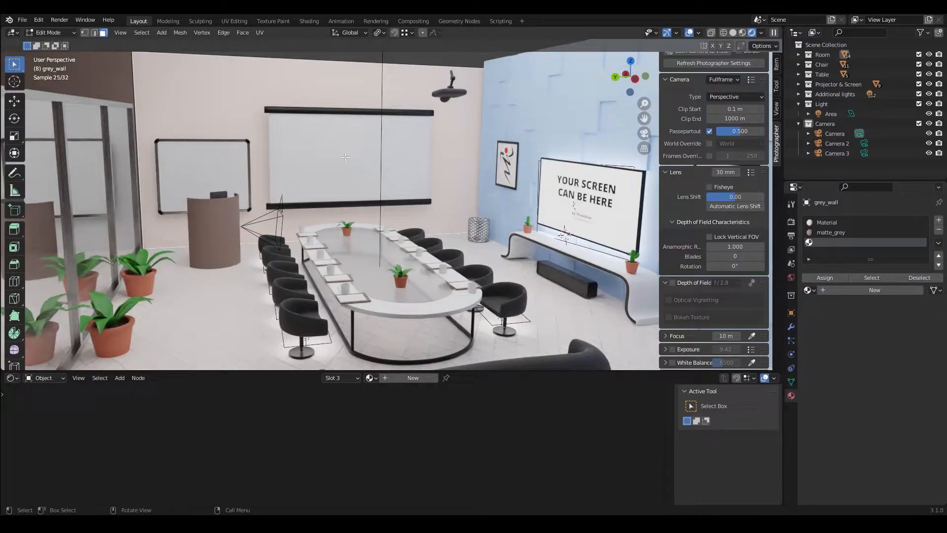
# Return to Object Mode and create a new material in grey_wall's empty third slot.
pyautogui.click(50, 32)
pyautogui.click(49, 32)
pyautogui.click(50, 32)
pyautogui.click(50, 43)
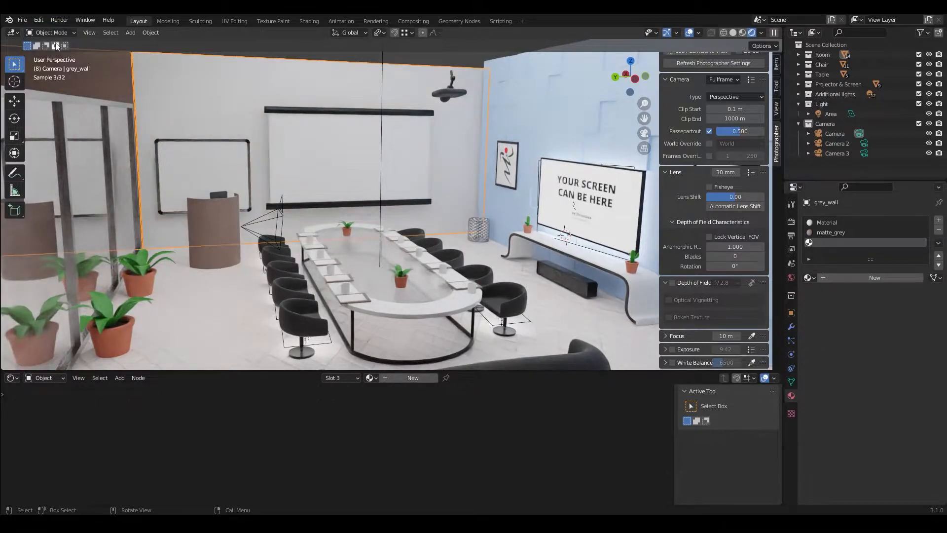
pyautogui.click(200, 238)
pyautogui.click(239, 108)
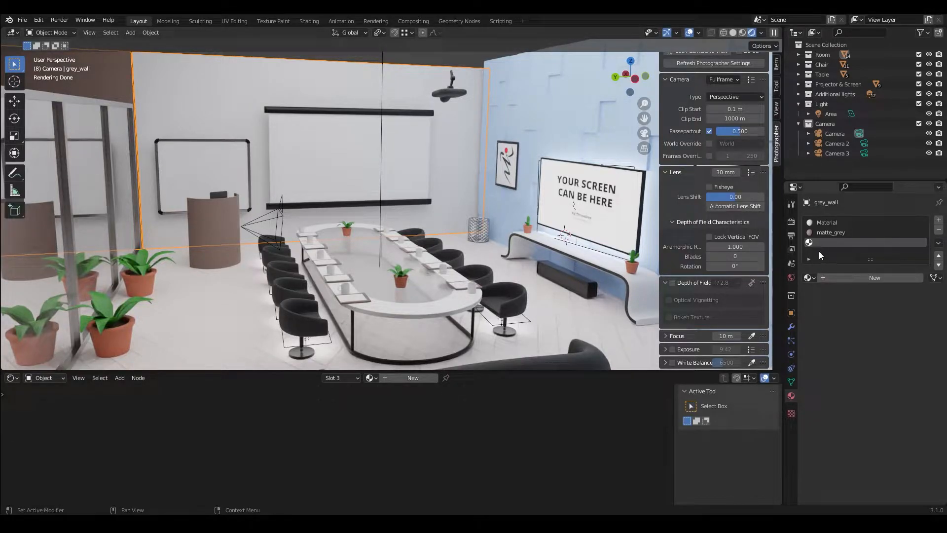
pyautogui.click(842, 277)
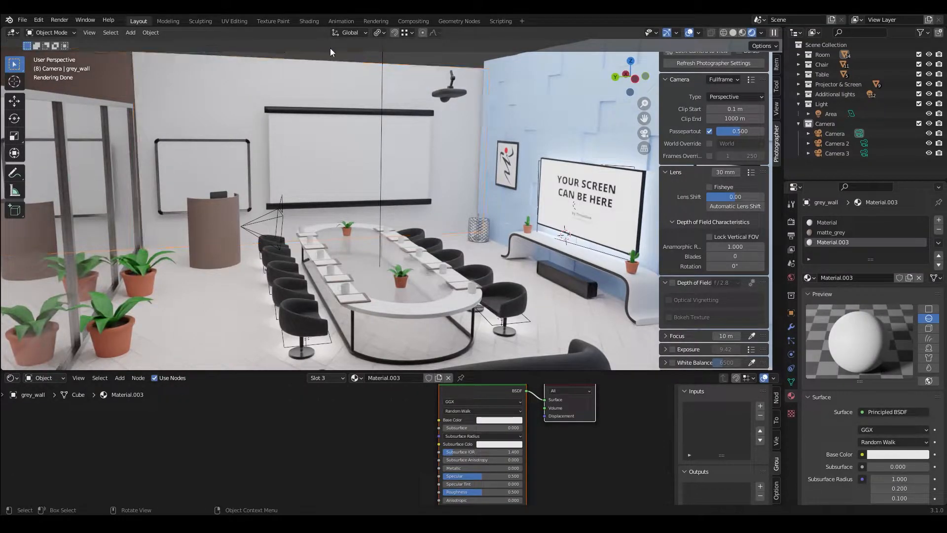
pyautogui.click(277, 271)
pyautogui.keyDown('shift'); pyautogui.moveTo(277, 271); pyautogui.dragTo(303, 294, button='middle'); pyautogui.keyUp('shift')
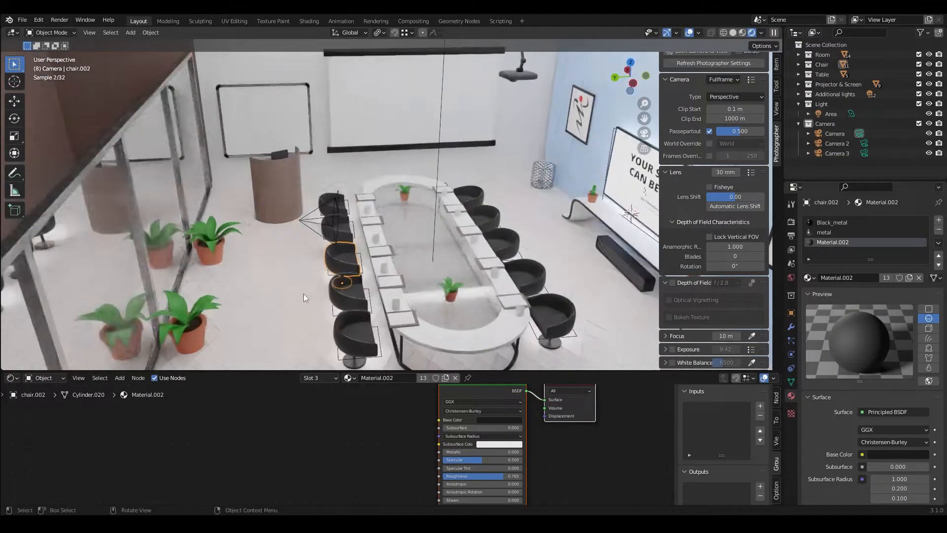
pyautogui.click(386, 256)
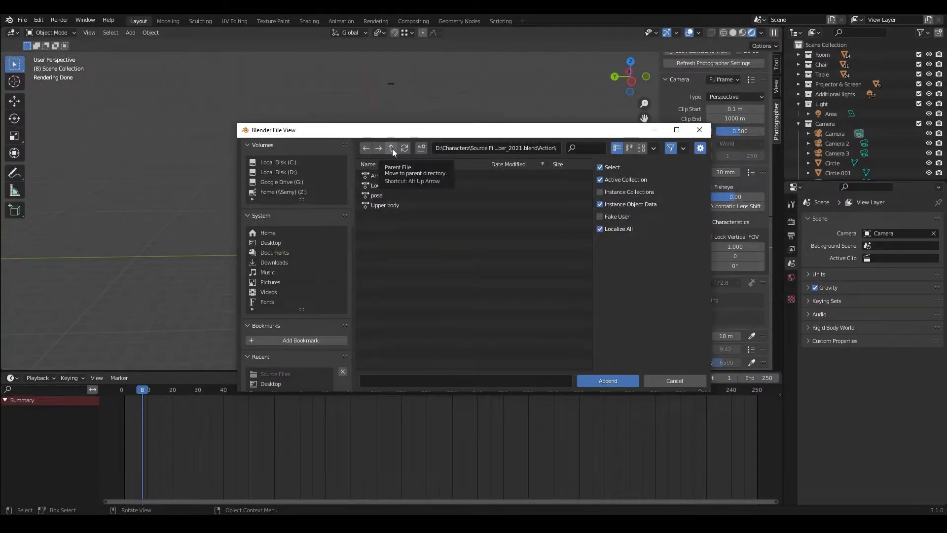
# Append the Male collection from the file Male - March - 2022.blend.
pyautogui.click(392, 149)
pyautogui.click(392, 149)
pyautogui.click(391, 149)
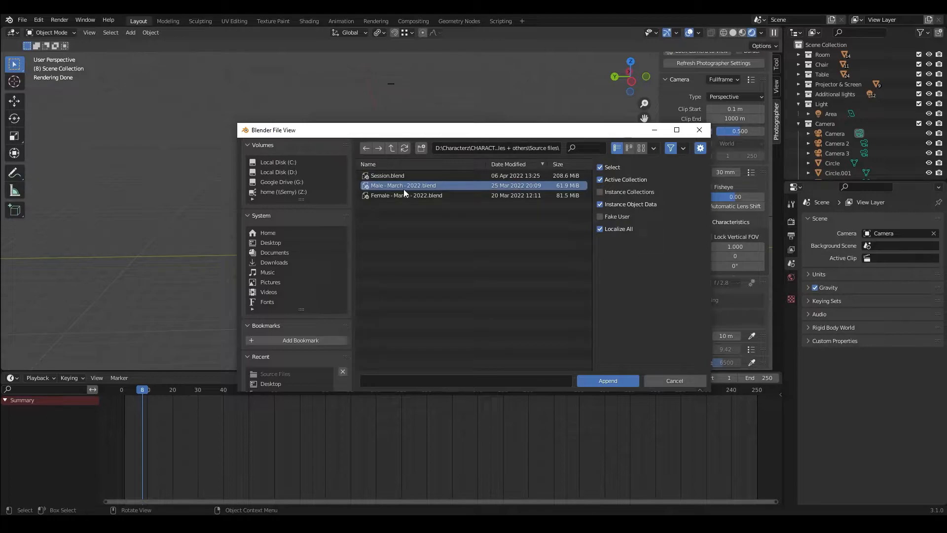
pyautogui.doubleClick(404, 187)
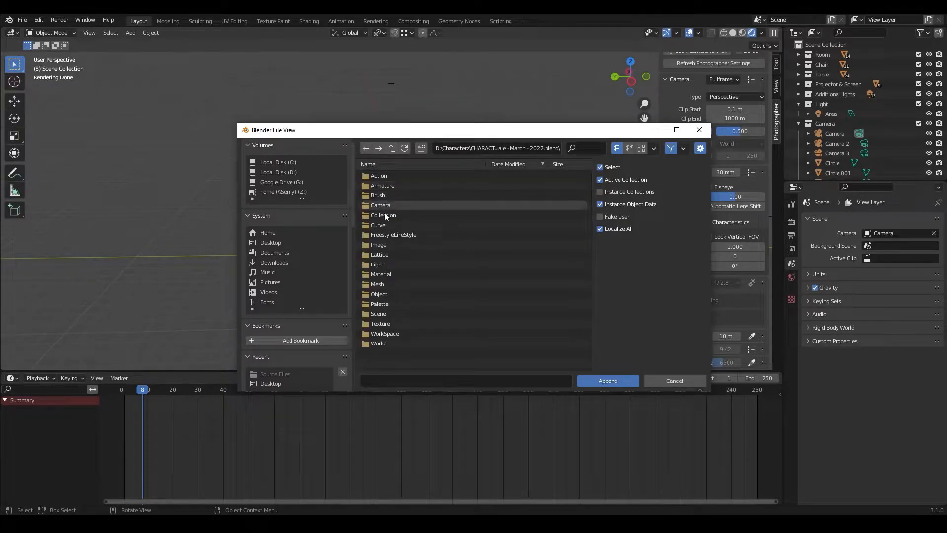
pyautogui.doubleClick(383, 215)
pyautogui.scroll(-3, 390, 233)
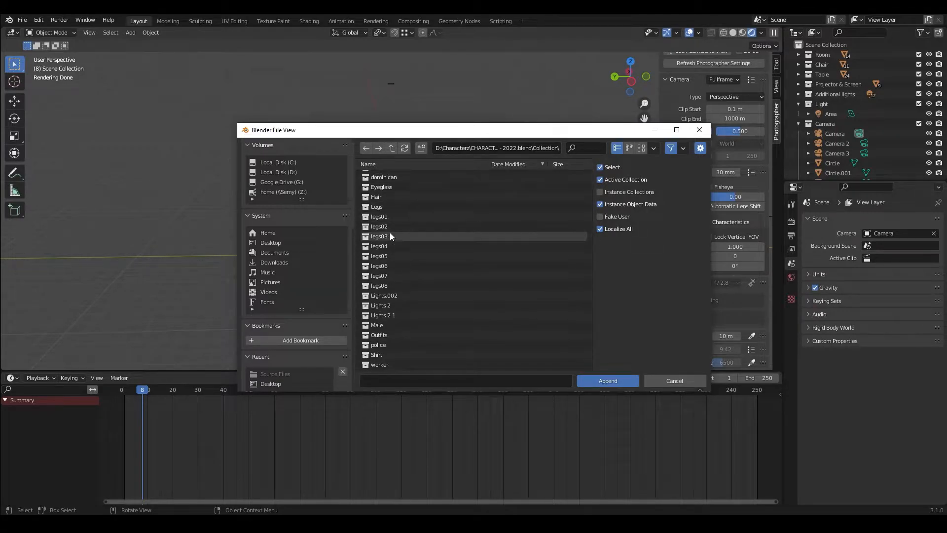
pyautogui.click(377, 325)
pyautogui.click(614, 382)
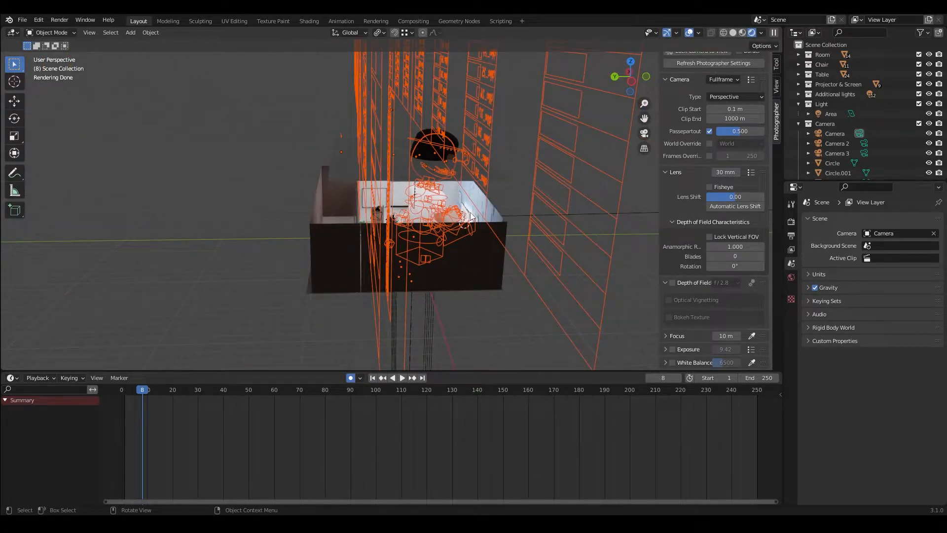
# Move all the appended objects about 27 m along Y relative to the meeting room.
pyautogui.press('g')
pyautogui.click(299, 168)
pyautogui.moveTo(298, 163); pyautogui.dragTo(600, 218, button='middle')
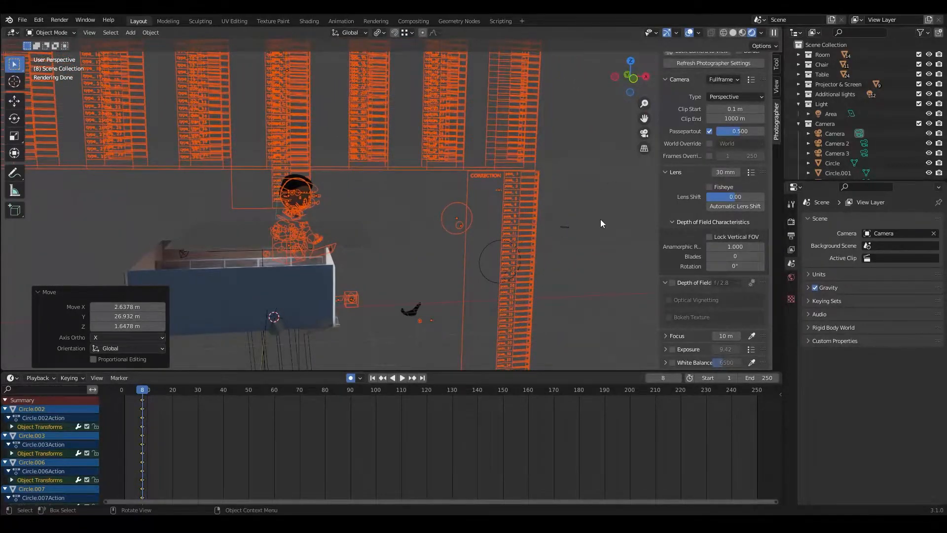
# Move the male rig far along positive X, clear of the room and the other appended objects.
pyautogui.click(359, 272)
pyautogui.click(381, 141)
pyautogui.press('g')
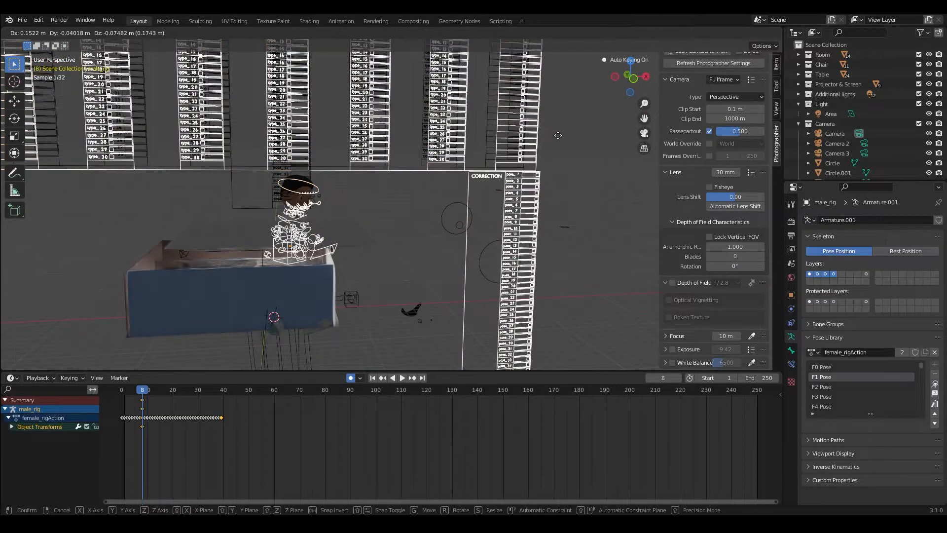
pyautogui.click(414, 190)
pyautogui.scroll(-3, 415, 190)
pyautogui.press('g')
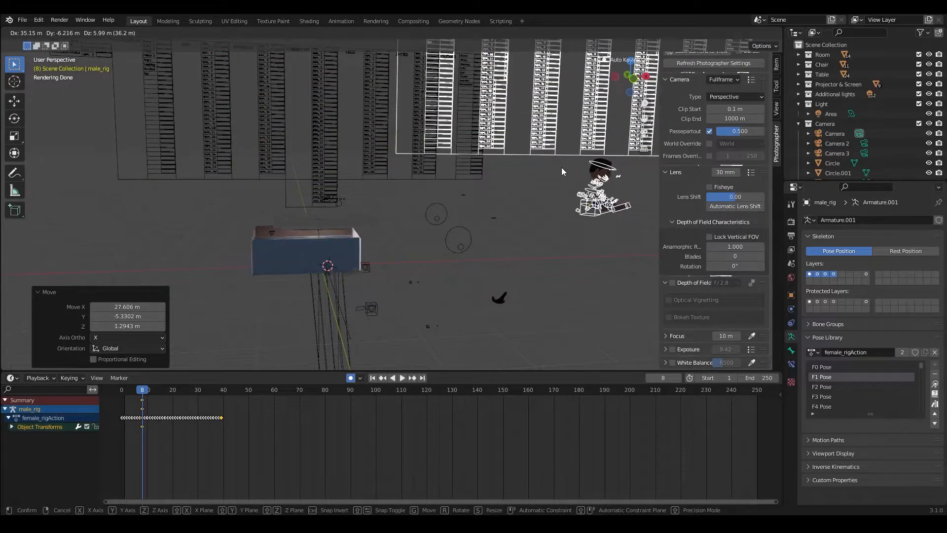
pyautogui.click(563, 173)
pyautogui.press('g')
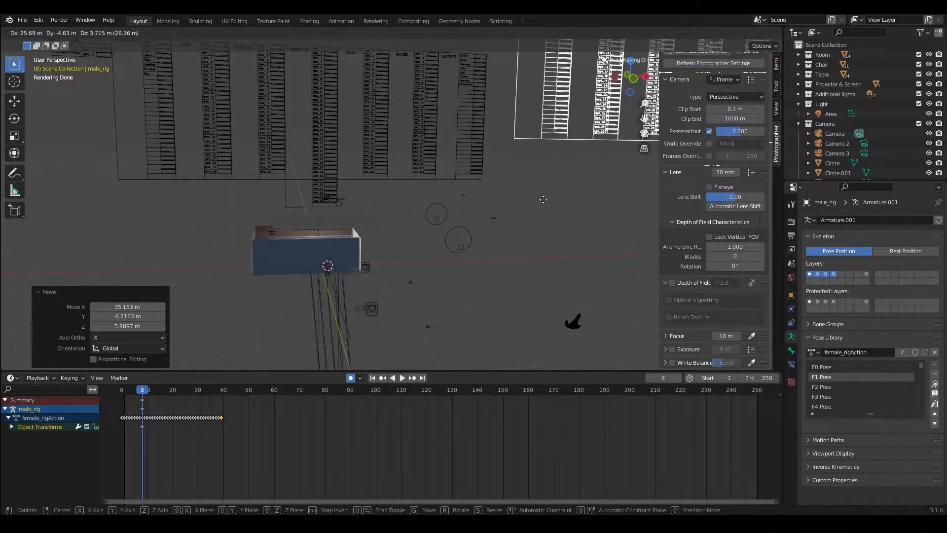
pyautogui.click(587, 195)
# Delete the leftover control panel objects, including pose_gui, that hang above the room.
pyautogui.click(339, 145)
pyautogui.moveTo(356, 177)
pyautogui.mouseDown(button='middle')
pyautogui.moveTo(365, 190)
pyautogui.moveTo(348, 183)
pyautogui.mouseUp(button='middle')
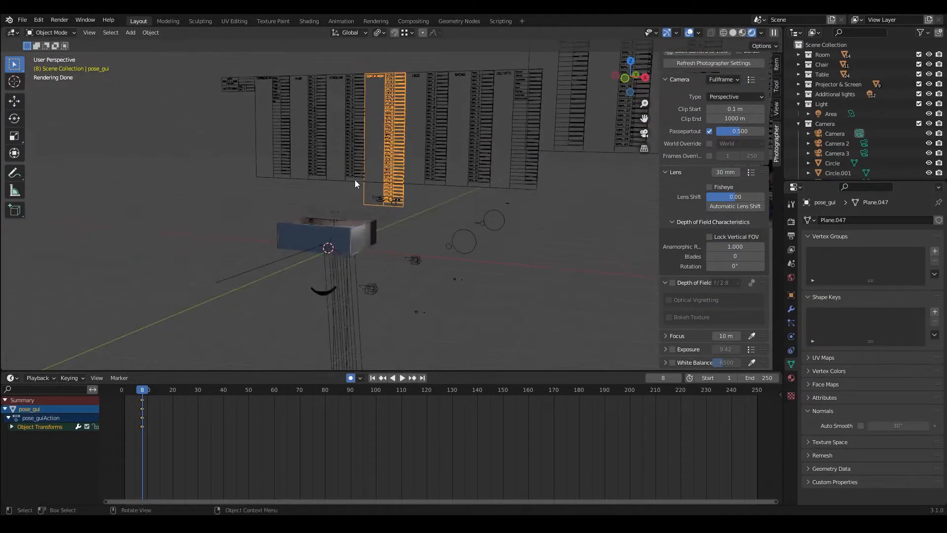
pyautogui.moveTo(372, 48); pyautogui.dragTo(449, 215)
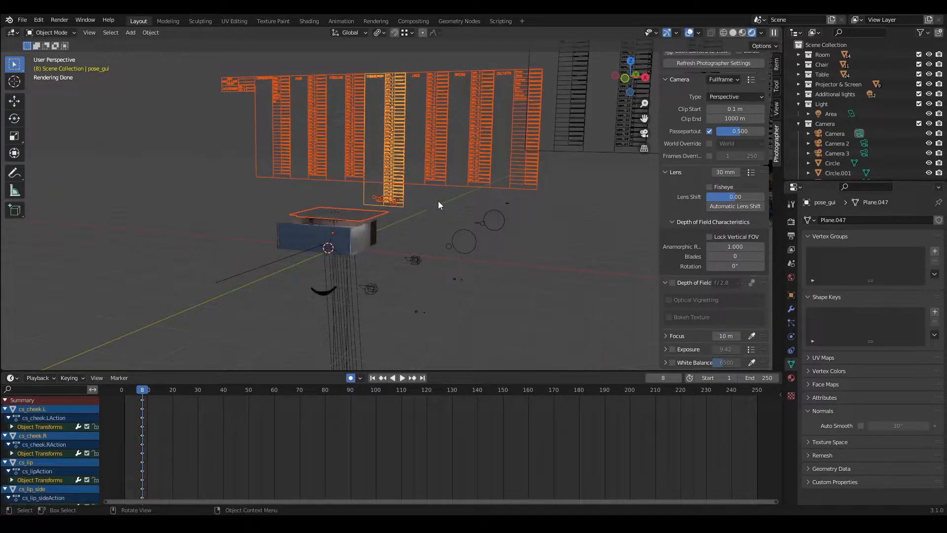
pyautogui.press('Delete')
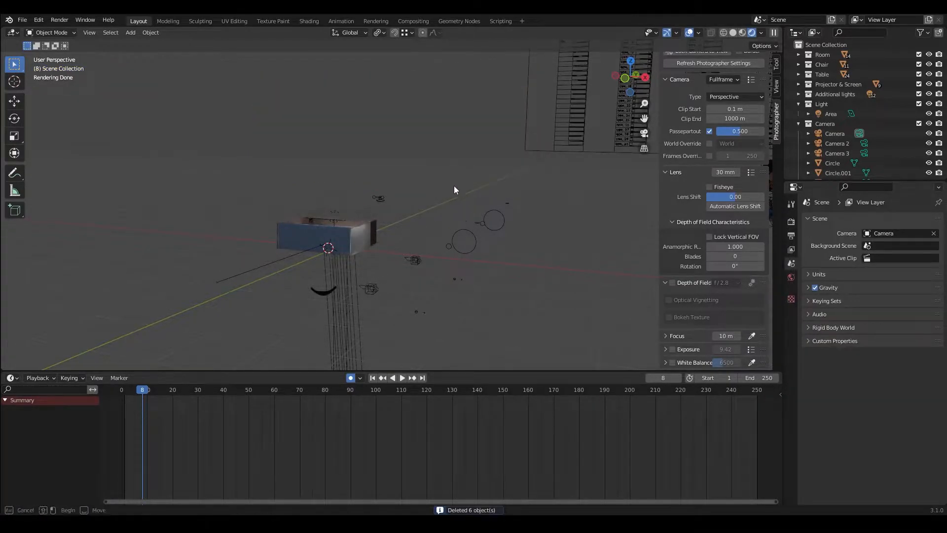
# Delete the two groups of stray control shapes beside the room.
pyautogui.moveTo(398, 226); pyautogui.dragTo(476, 299)
pyautogui.press('Delete')
pyautogui.moveTo(364, 276); pyautogui.dragTo(423, 317)
pyautogui.press('Delete')
pyautogui.moveTo(363, 176); pyautogui.dragTo(410, 210)
pyautogui.press('Delete')
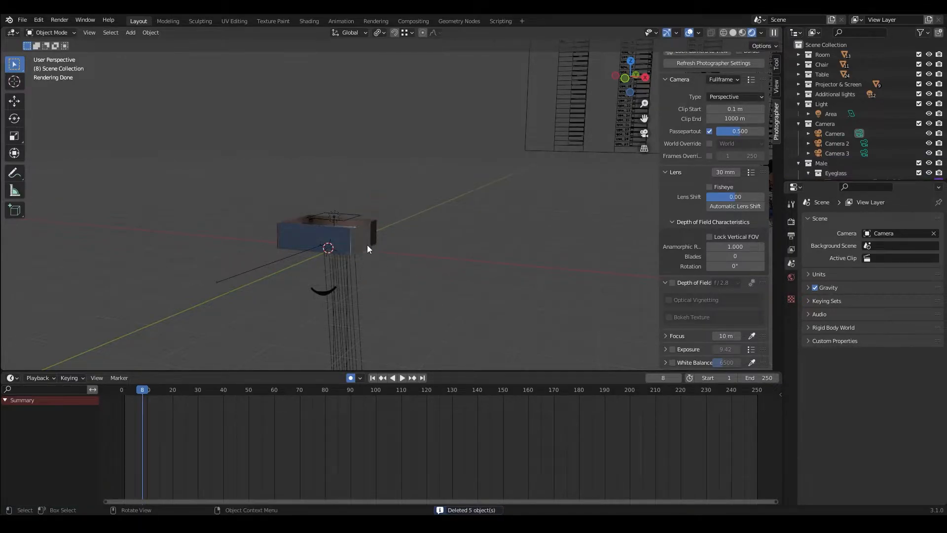
pyautogui.hotkey('ctrl', 'z')
# Delete the small group of control shapes above the room and the curved black object below it.
pyautogui.click(386, 191)
pyautogui.moveTo(363, 189); pyautogui.dragTo(392, 203)
pyautogui.press('Delete')
pyautogui.click(326, 295)
pyautogui.press('Delete')
# Put the male rig in Pose Mode and apply the Standing pose from the Lower body pose library to all bones.
pyautogui.moveTo(462, 240); pyautogui.dragTo(436, 175, button='middle')
pyautogui.click(451, 230)
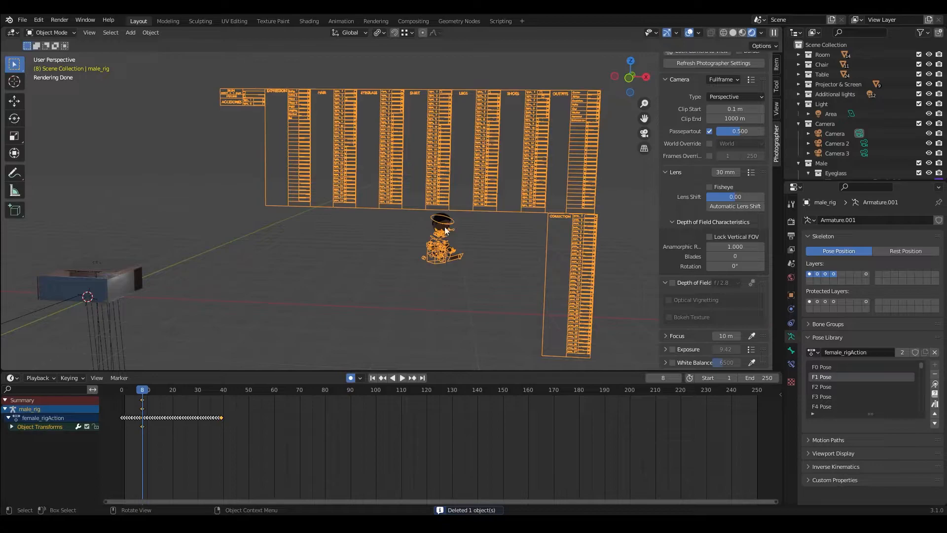
pyautogui.click(50, 33)
pyautogui.click(50, 64)
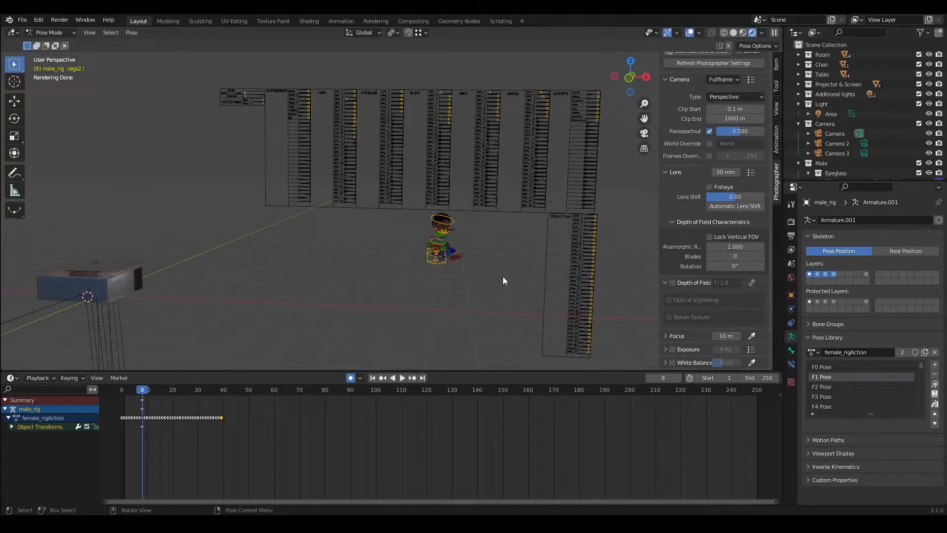
pyautogui.press('a')
pyautogui.click(799, 352)
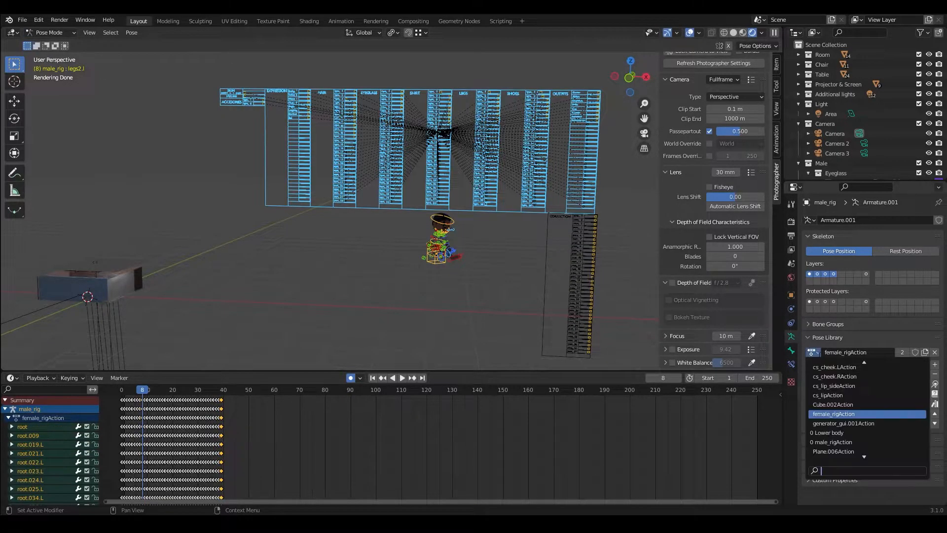
pyautogui.scroll(-3, 860, 450)
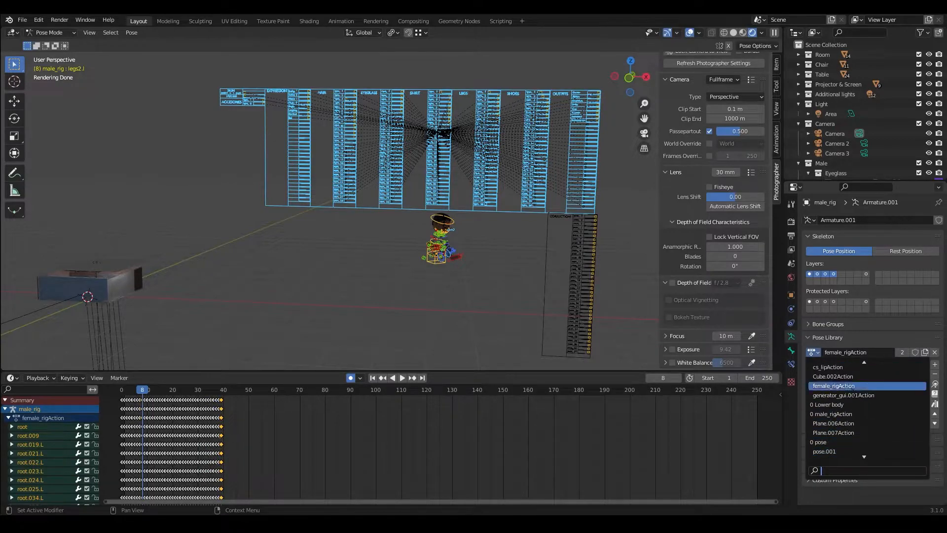
pyautogui.click(854, 404)
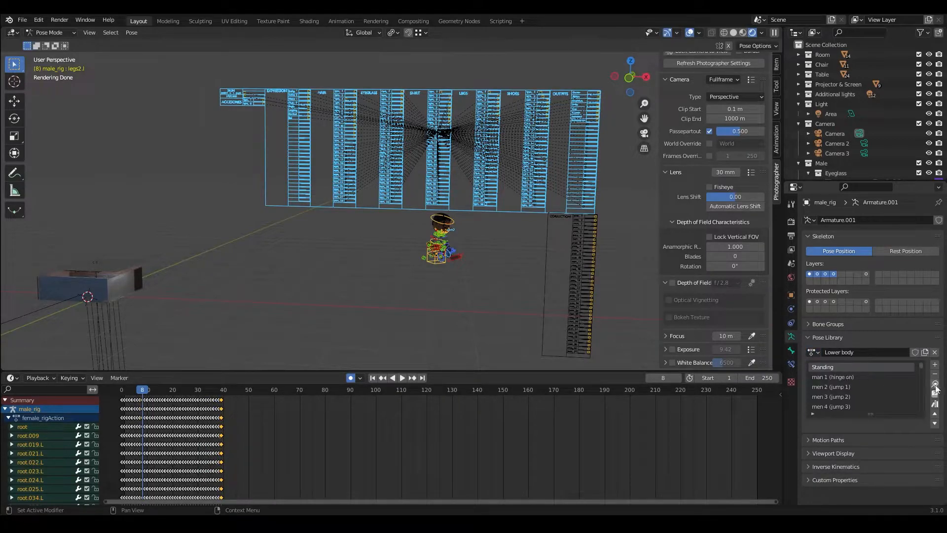
pyautogui.scroll(-4, 834, 382)
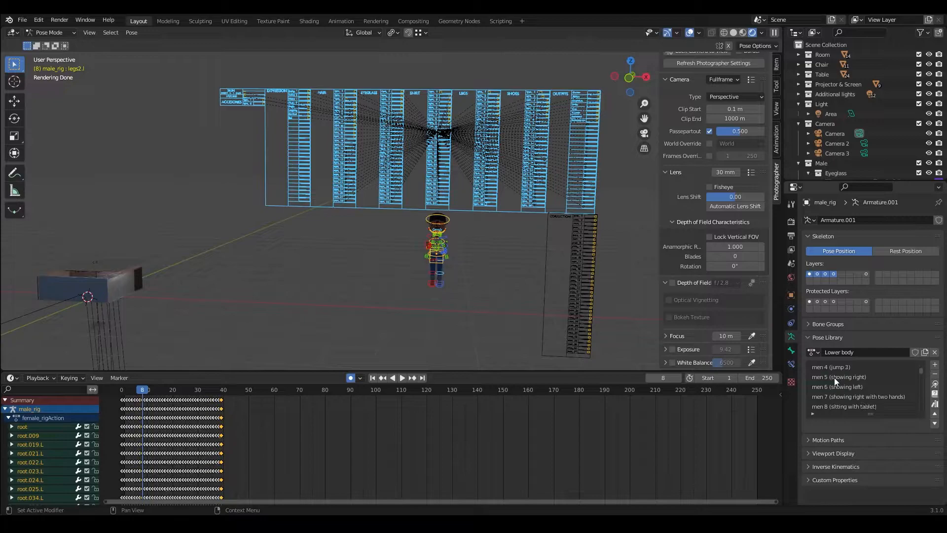
# Switch the pose library to Upper body and apply its Standing pose to the male rig.
pyautogui.click(819, 353)
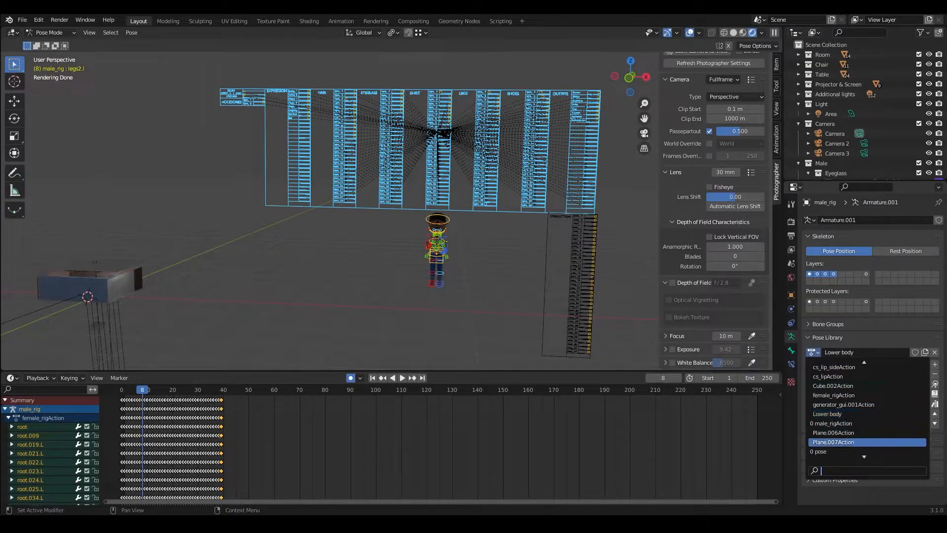
pyautogui.write('up')
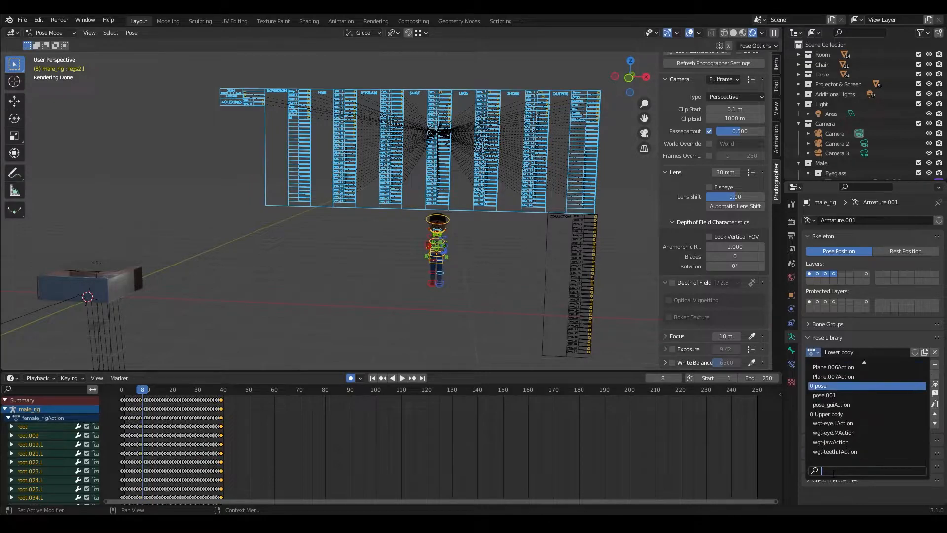
pyautogui.press('Return')
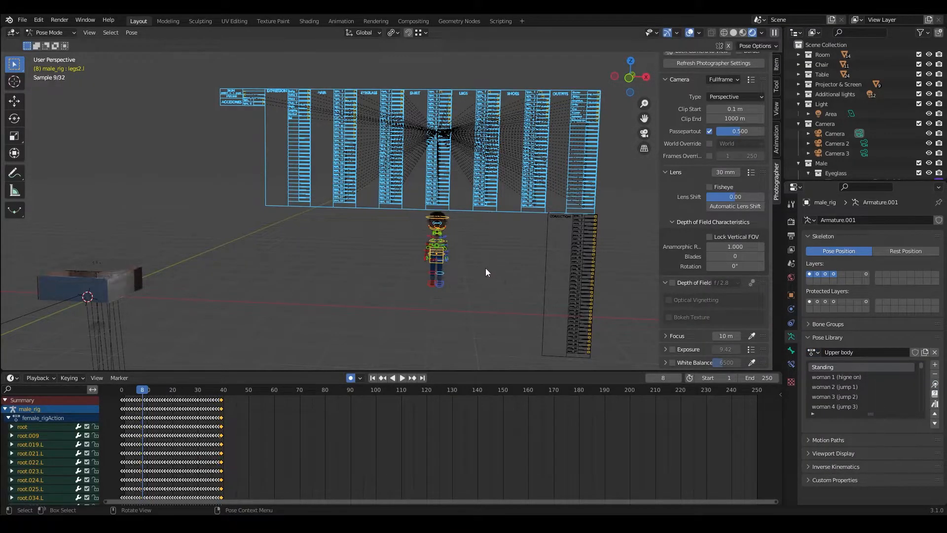
# Switch the male rig to Object Mode and scale the whole rig up by a factor of about 1.613.
pyautogui.scroll(-1, 486, 267)
pyautogui.click(67, 31)
pyautogui.click(55, 38)
pyautogui.click(400, 238)
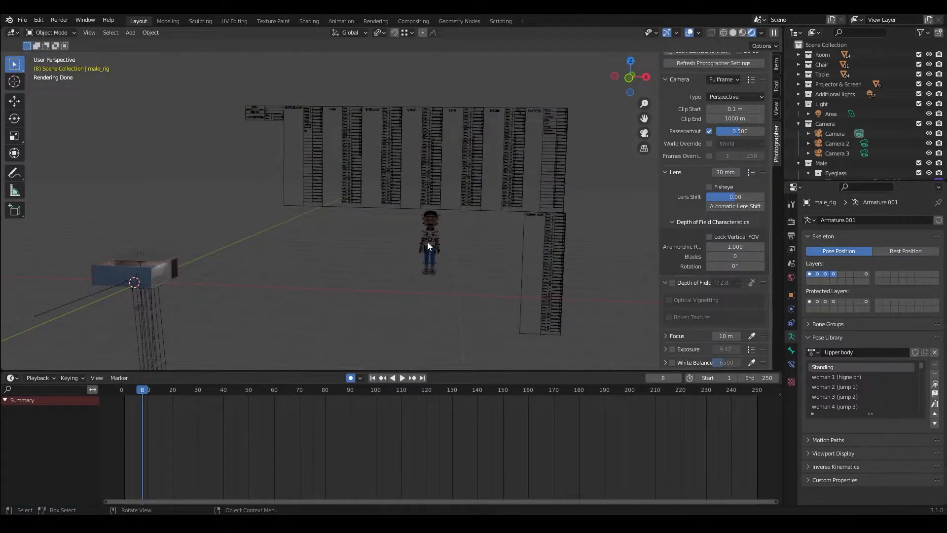
pyautogui.press('a')
pyautogui.press('s')
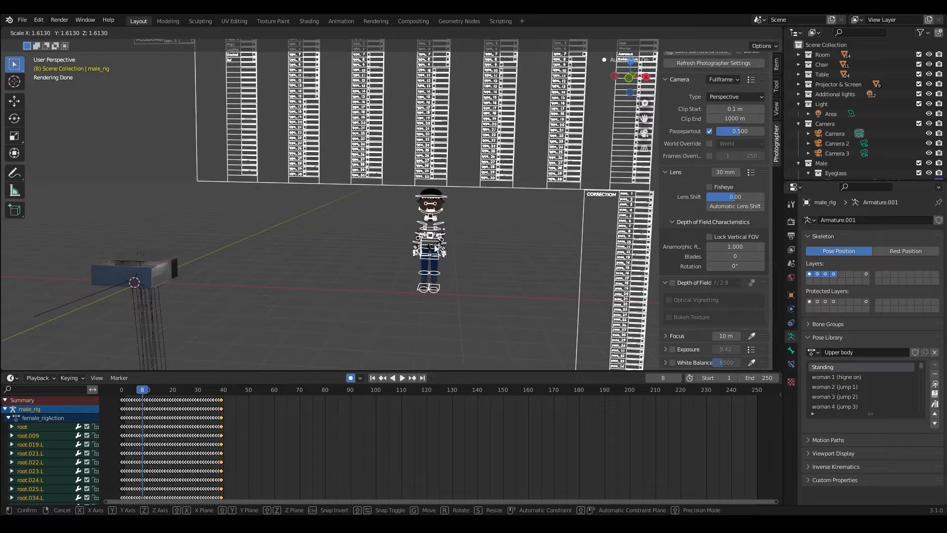
pyautogui.click(445, 235)
# Scale the male rig down by a factor of about 0.285 and again by about 0.483.
pyautogui.scroll(5, 327, 199)
pyautogui.keyDown('shift'); pyautogui.moveTo(444, 237); pyautogui.dragTo(411, 182, button='middle'); pyautogui.keyUp('shift')
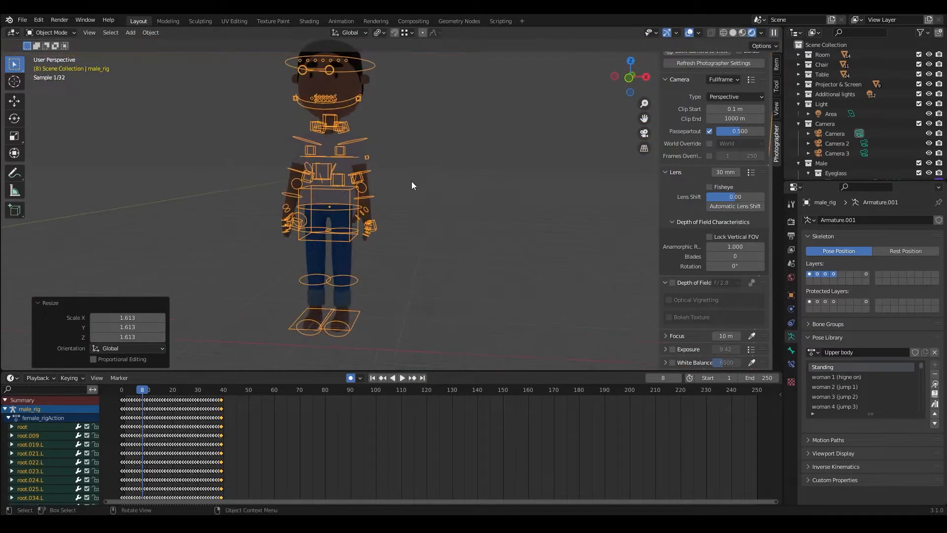
pyautogui.press('s')
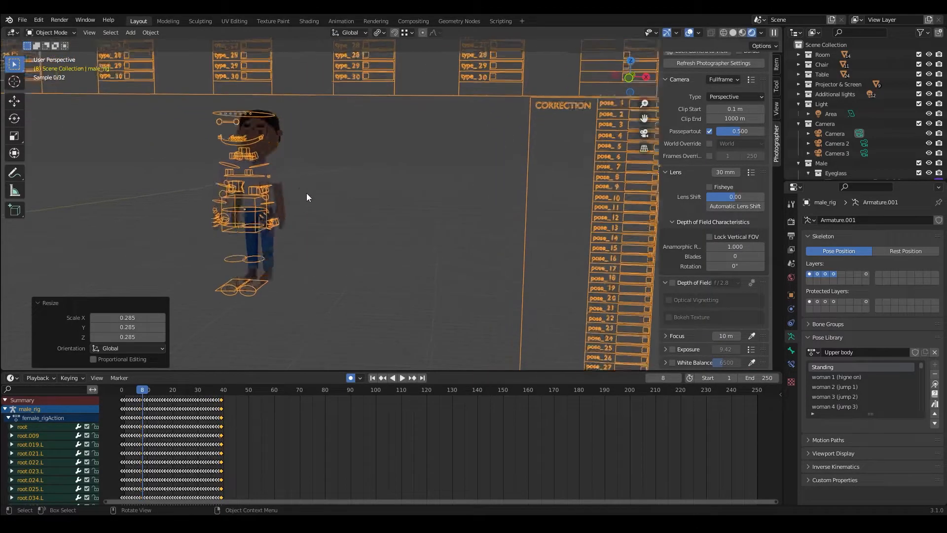
pyautogui.scroll(-8, 291, 191)
pyautogui.click(272, 195)
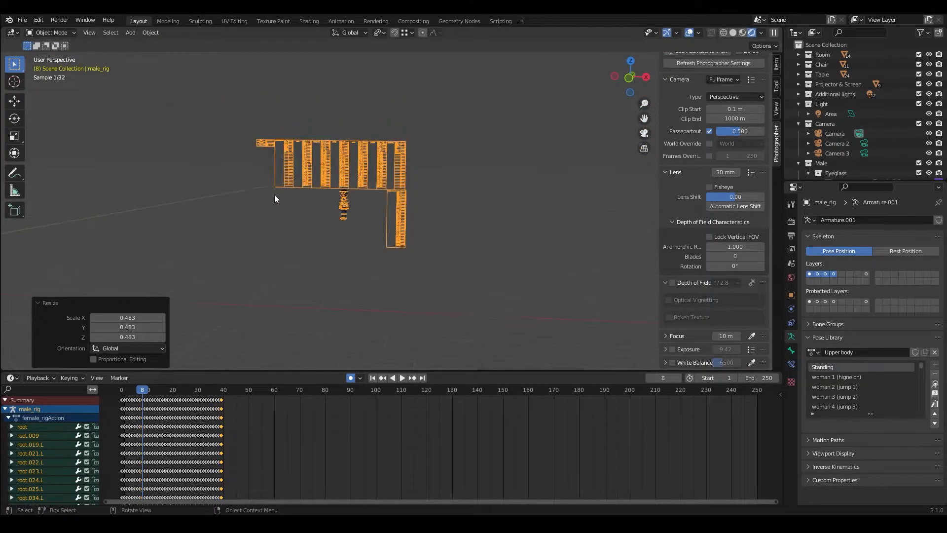
# Move the male rig across the scene in several moves until it is above the meeting room.
pyautogui.press('g')
pyautogui.click(178, 209)
pyautogui.moveTo(289, 197); pyautogui.dragTo(172, 207, button='middle')
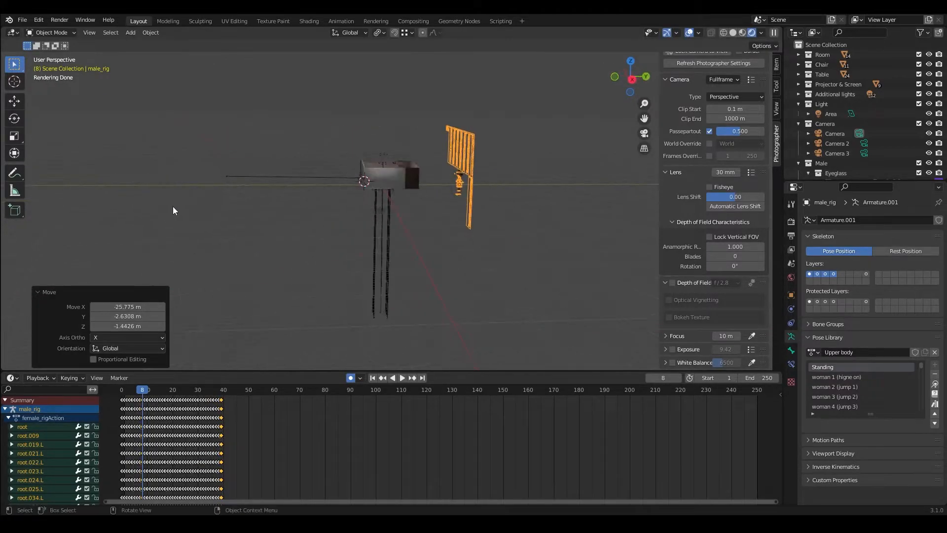
pyautogui.press('g')
pyautogui.click(185, 153)
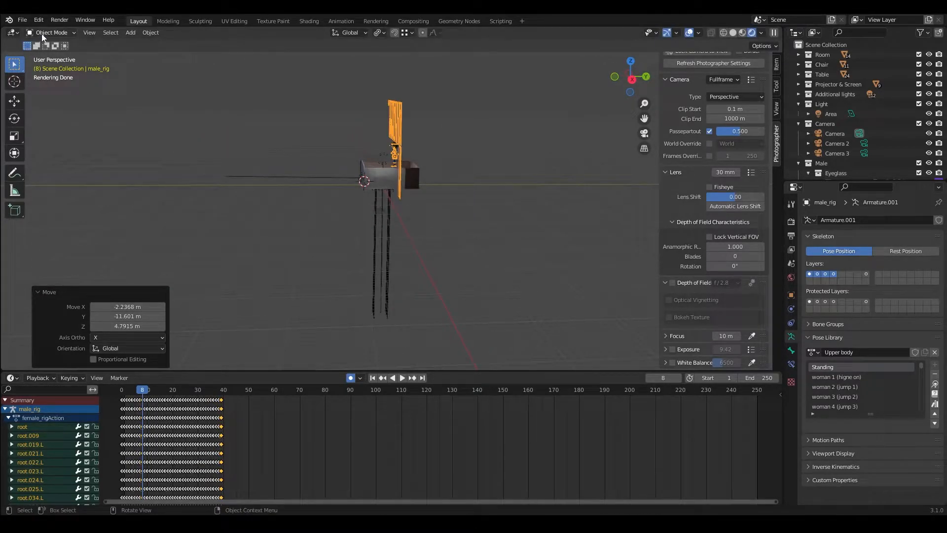
pyautogui.moveTo(296, 152); pyautogui.dragTo(578, 184, button='middle')
pyautogui.press('g')
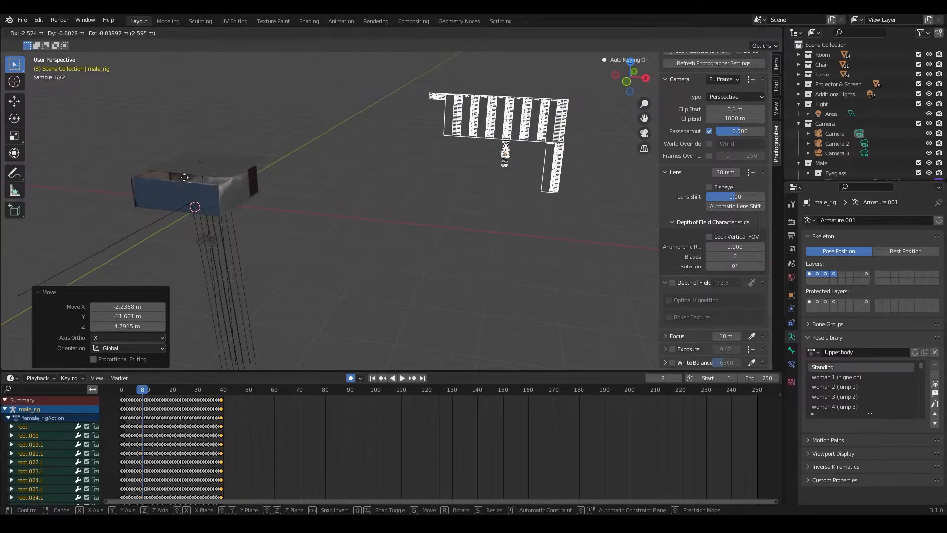
pyautogui.click(173, 177)
# Rotate the male rig about 80.4° around the global Z axis and shift it about 16.3 m along Y.
pyautogui.press('r')
pyautogui.press('z')
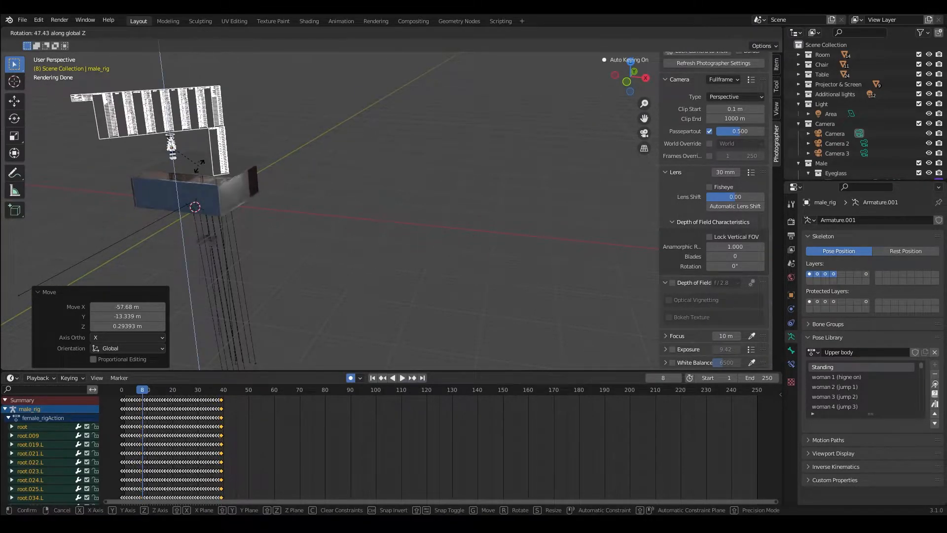
pyautogui.click(232, 155)
pyautogui.moveTo(234, 154); pyautogui.dragTo(167, 157, button='middle')
pyautogui.keyDown('shift'); pyautogui.moveTo(371, 147); pyautogui.dragTo(119, 143, button='middle'); pyautogui.keyUp('shift')
pyautogui.moveTo(220, 145); pyautogui.dragTo(191, 143, button='middle')
pyautogui.press('g')
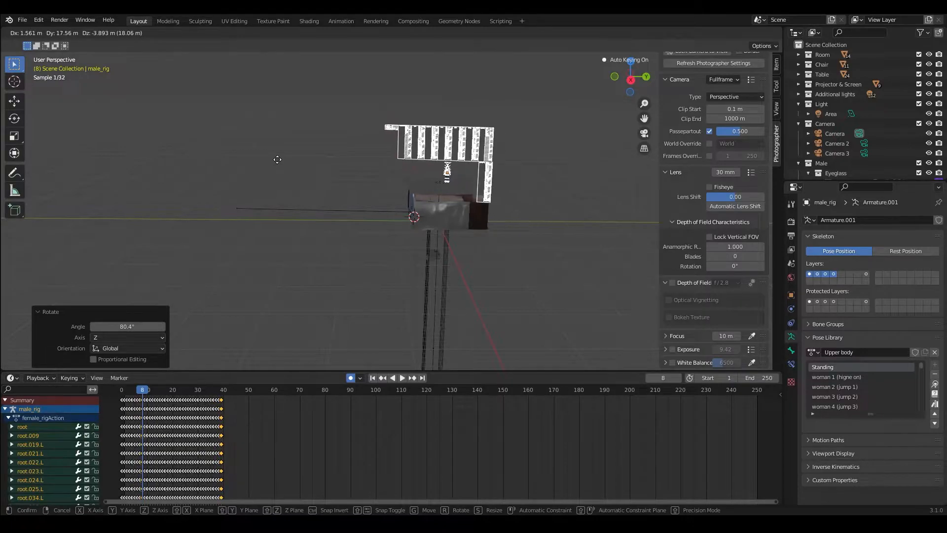
pyautogui.click(296, 162)
# Select the character's T-shirt and widen the outliner at the Male collection's clothing objects.
pyautogui.moveTo(477, 166); pyautogui.dragTo(217, 211, button='middle')
pyautogui.scroll(1, 513, 191)
pyautogui.scroll(2, 513, 191)
pyautogui.moveTo(513, 191); pyautogui.dragTo(534, 184, button='middle')
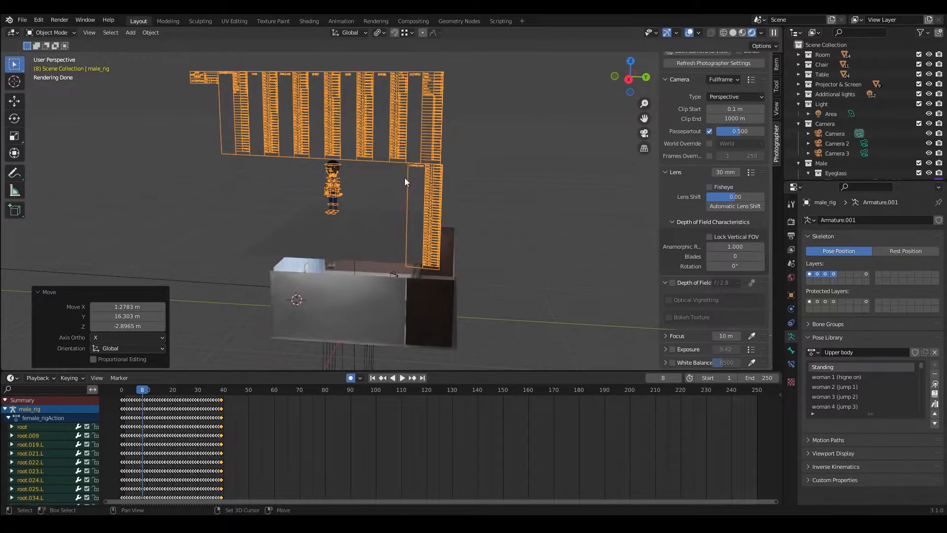
pyautogui.click(346, 128)
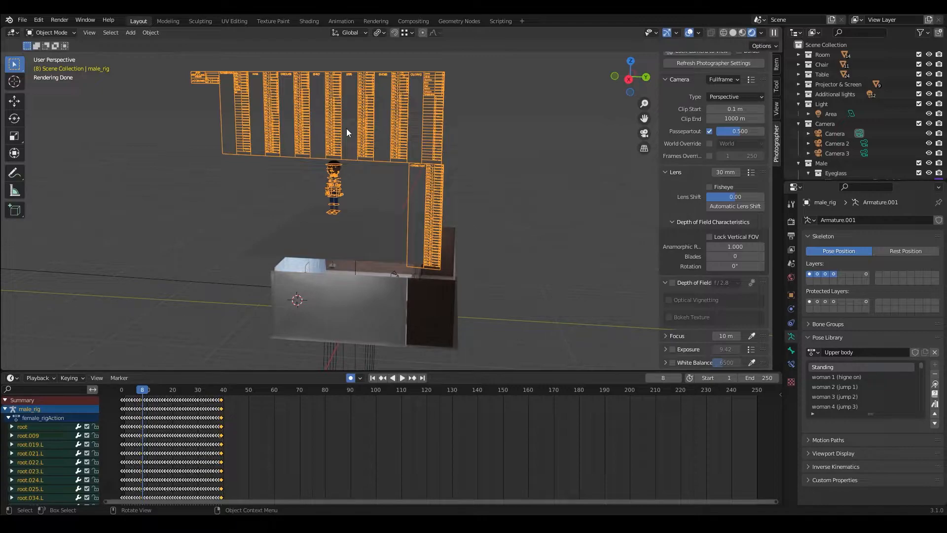
pyautogui.click(51, 33)
pyautogui.click(329, 191)
pyautogui.click(328, 183)
pyautogui.click(329, 183)
pyautogui.scroll(-6, 835, 86)
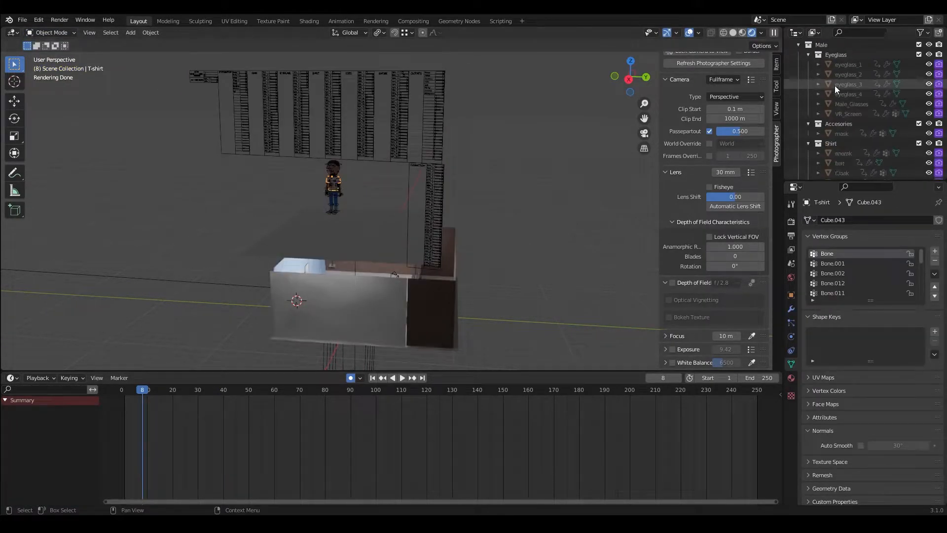
pyautogui.moveTo(780, 63); pyautogui.dragTo(693, 63)
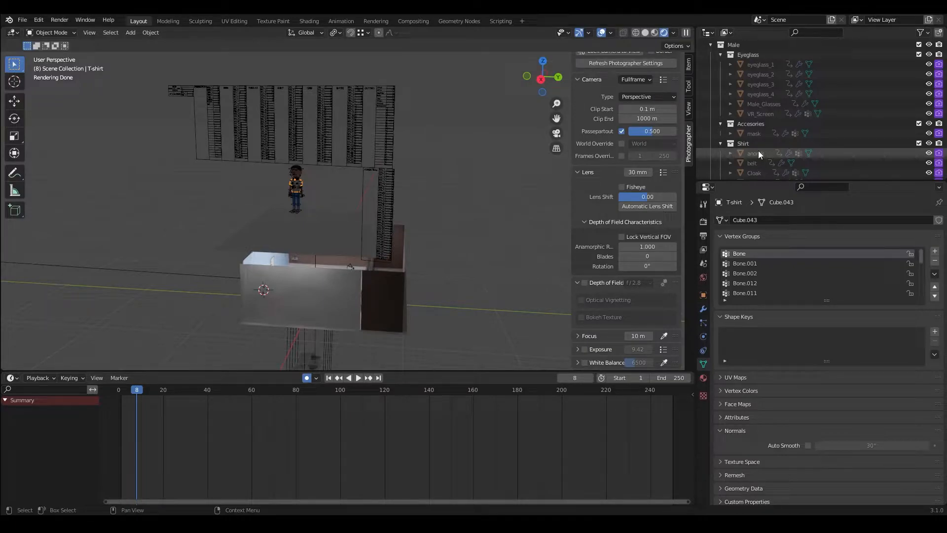
# Examine the clothing objects in the Shirt collection and the driver options on the anorak's render visibility.
pyautogui.rightClick(938, 154)
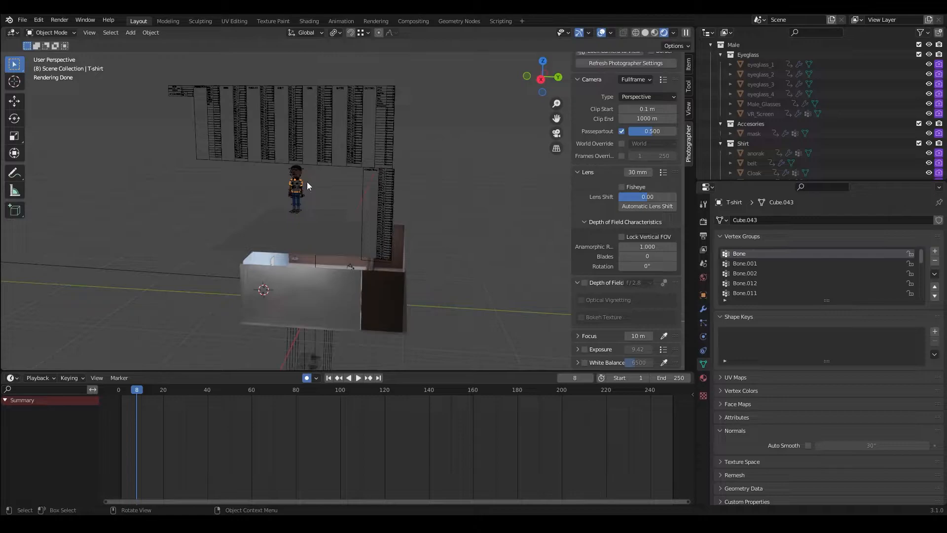
pyautogui.scroll(-3, 740, 162)
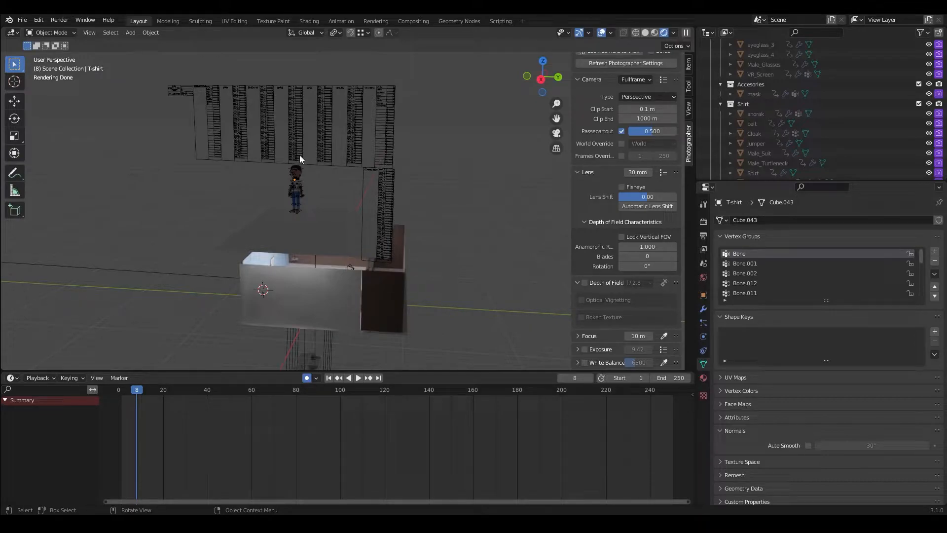
pyautogui.click(291, 109)
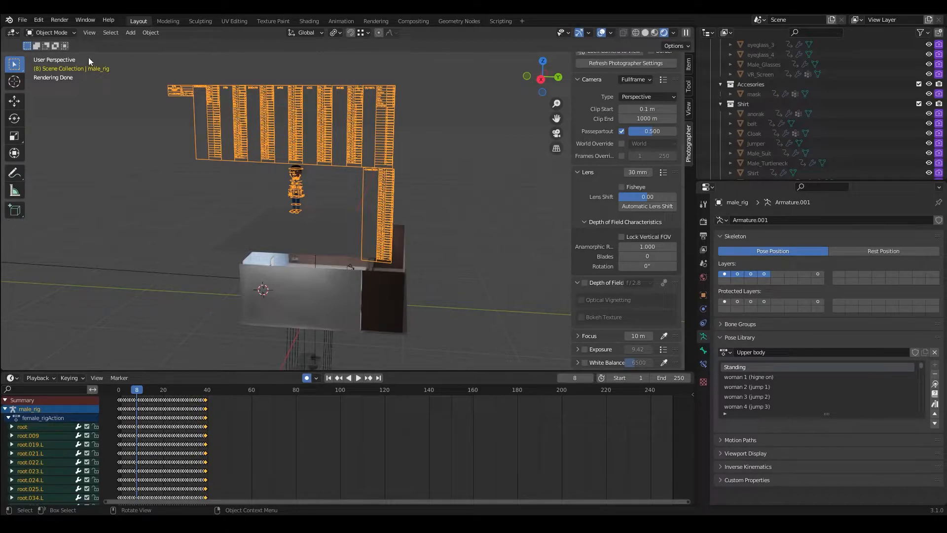
pyautogui.rightClick(938, 114)
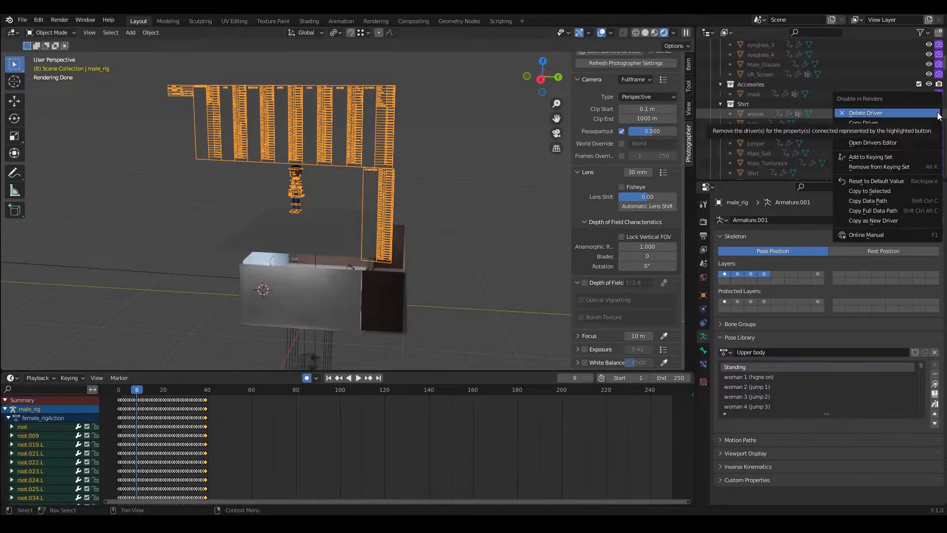
pyautogui.click(747, 114)
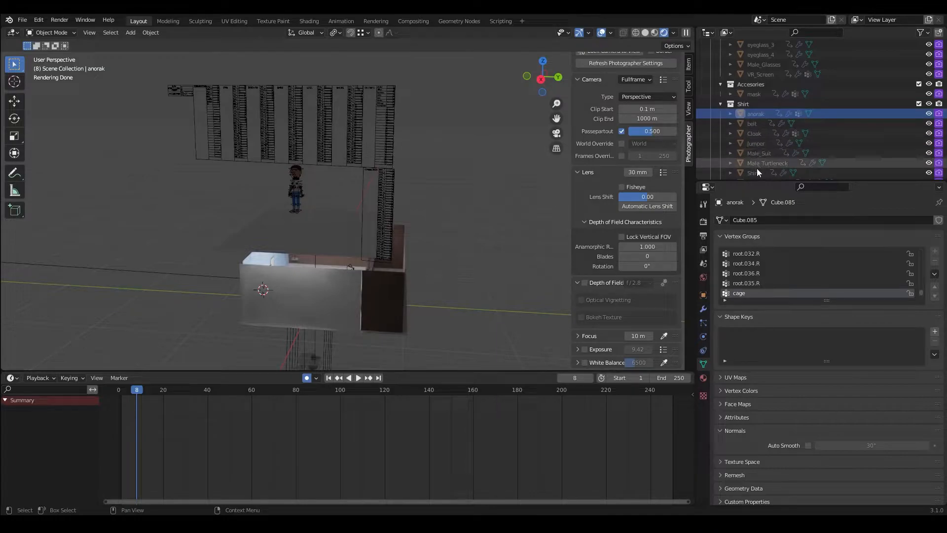
pyautogui.scroll(2, 757, 168)
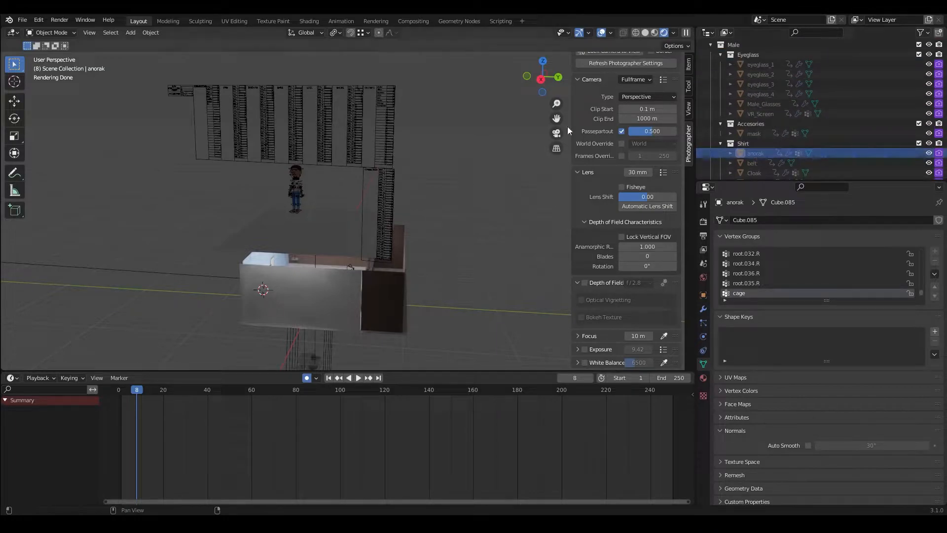
pyautogui.click(309, 110)
pyautogui.click(299, 189)
# Rotate the male rig about 96.4° around the global Z axis and reposition it above the front of the room.
pyautogui.keyDown('shift'); pyautogui.moveTo(297, 191); pyautogui.dragTo(433, 196, button='middle'); pyautogui.keyUp('shift')
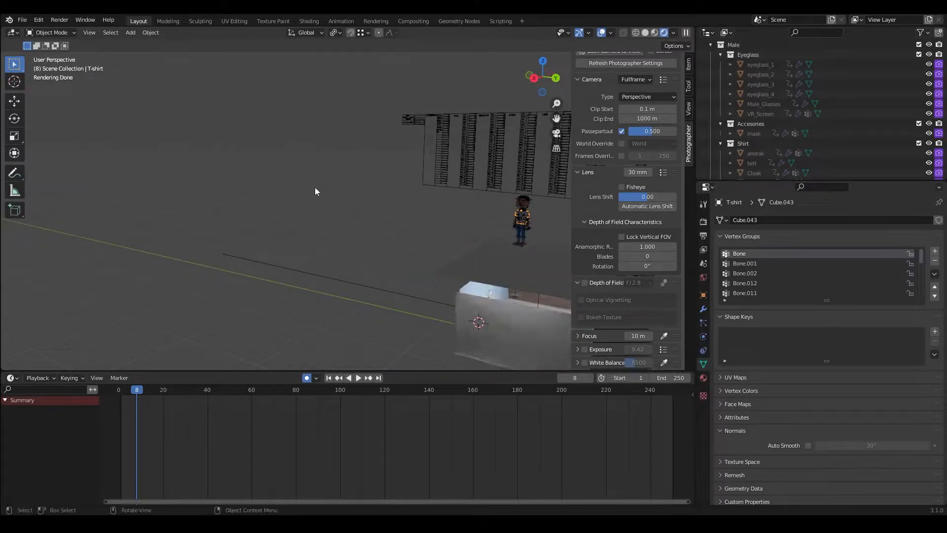
pyautogui.moveTo(311, 188); pyautogui.dragTo(344, 189, button='middle')
pyautogui.click(304, 169)
pyautogui.press('r')
pyautogui.press('z')
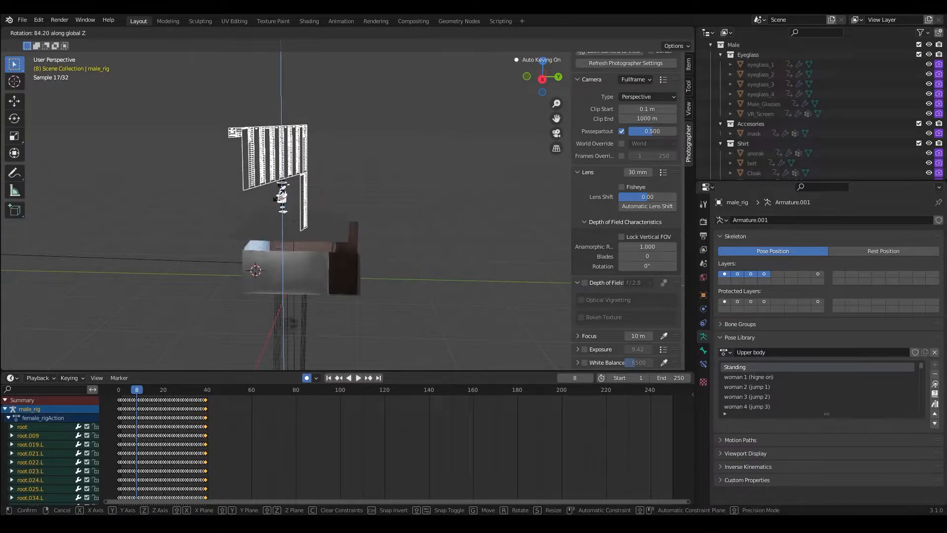
pyautogui.click(277, 195)
pyautogui.press('g')
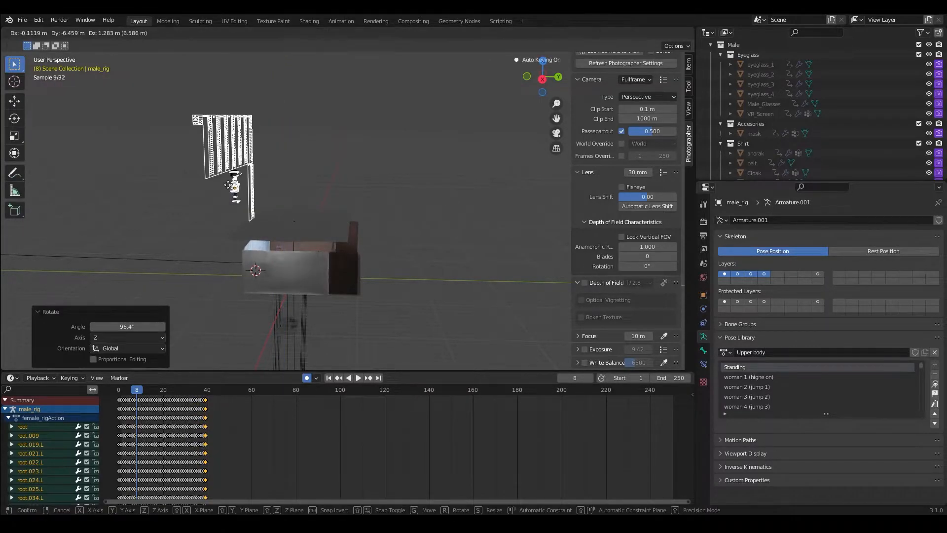
pyautogui.click(228, 186)
pyautogui.moveTo(228, 186); pyautogui.dragTo(387, 201, button='middle')
pyautogui.press('g')
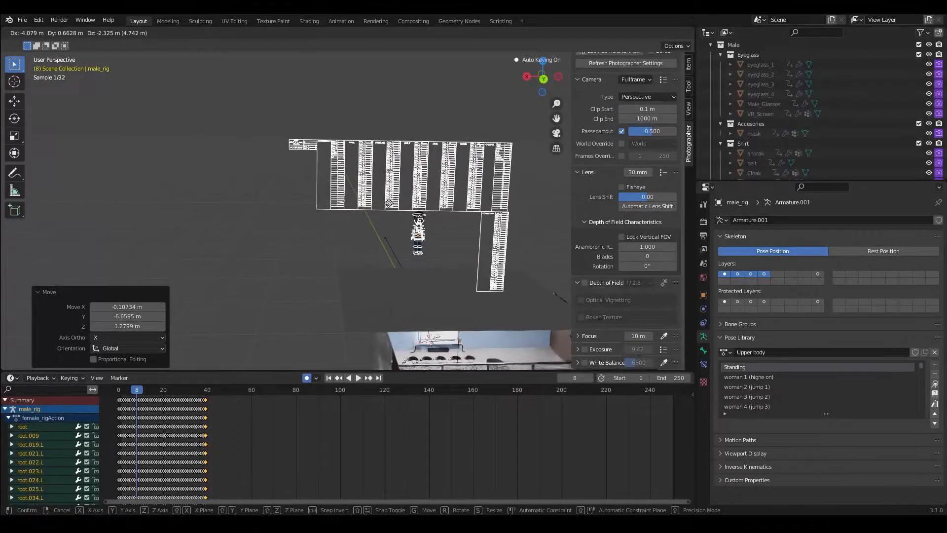
pyautogui.click(192, 106)
# In Pose Mode, select the rig's control boards and move them up and away from the character.
pyautogui.click(59, 33)
pyautogui.click(53, 65)
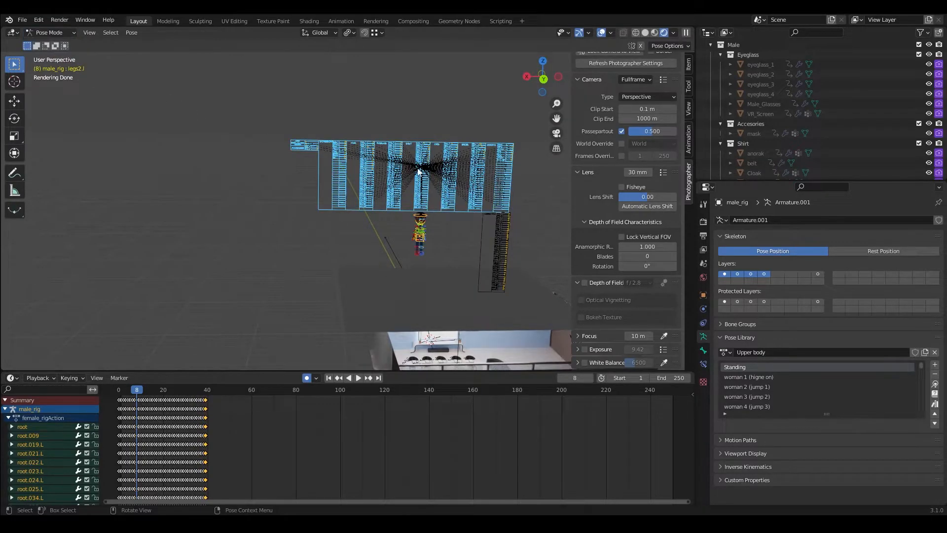
pyautogui.moveTo(286, 119); pyautogui.dragTo(369, 203)
pyautogui.press('g')
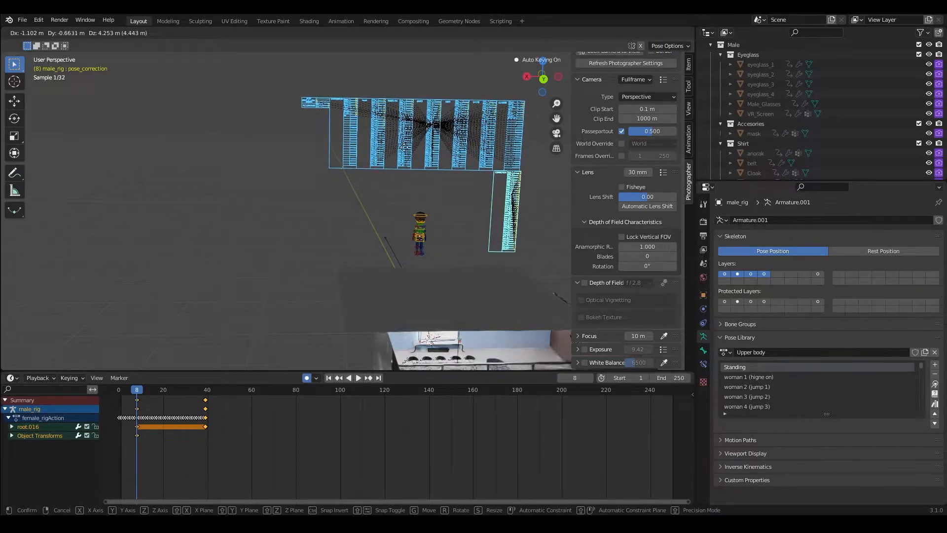
pyautogui.click(416, 148)
pyautogui.moveTo(455, 193); pyautogui.dragTo(372, 186, button='middle')
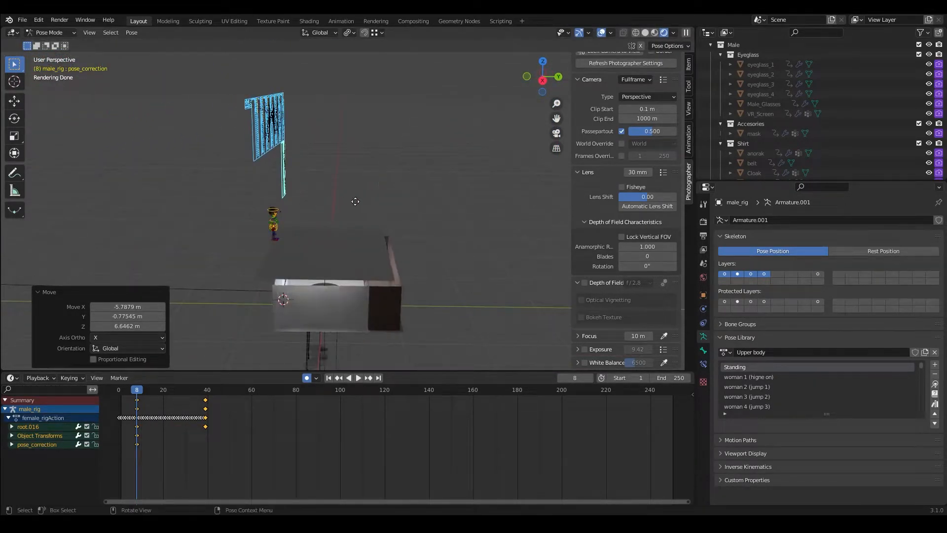
pyautogui.press('g')
pyautogui.click(250, 212)
# Return to Object Mode and lower the male rig into the room, placing it near the podium in camera view.
pyautogui.click(50, 32)
pyautogui.click(50, 40)
pyautogui.press('g')
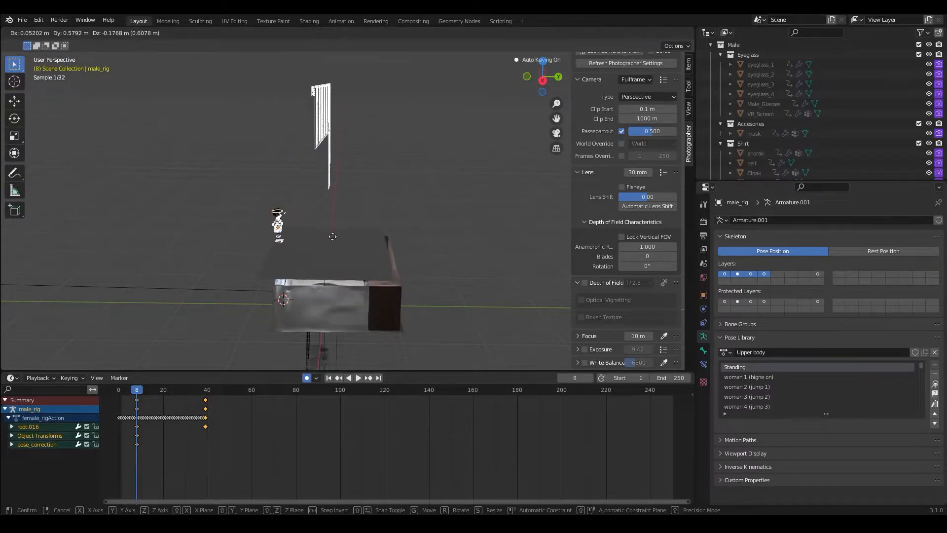
pyautogui.click(318, 257)
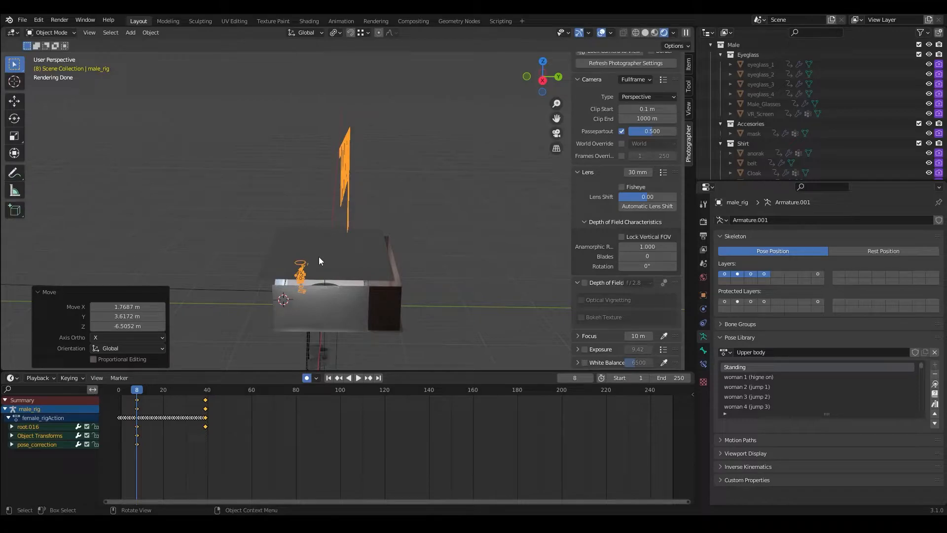
pyautogui.press('KP_0')
pyautogui.press('g')
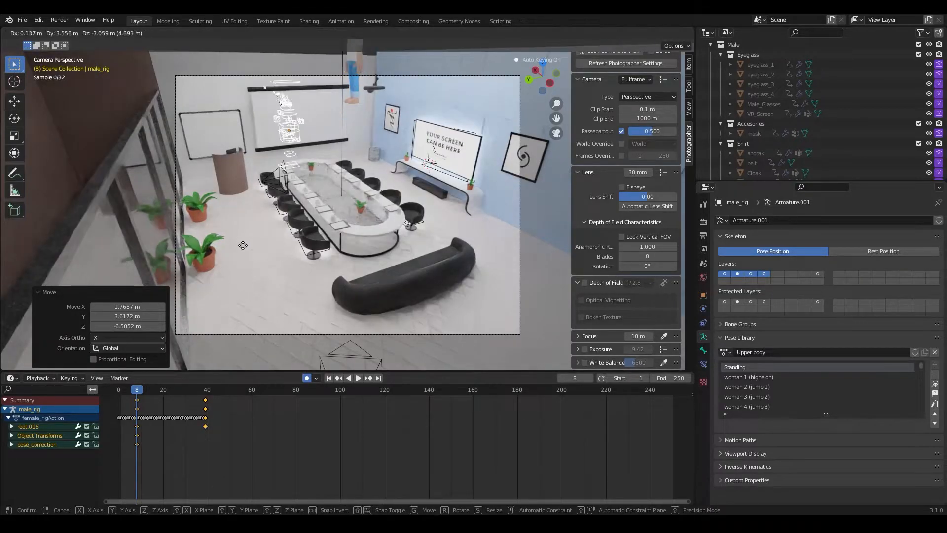
pyautogui.click(188, 267)
# Rotate the male rig about 117° around the global Z axis beside the podium.
pyautogui.press('r')
pyautogui.press('z')
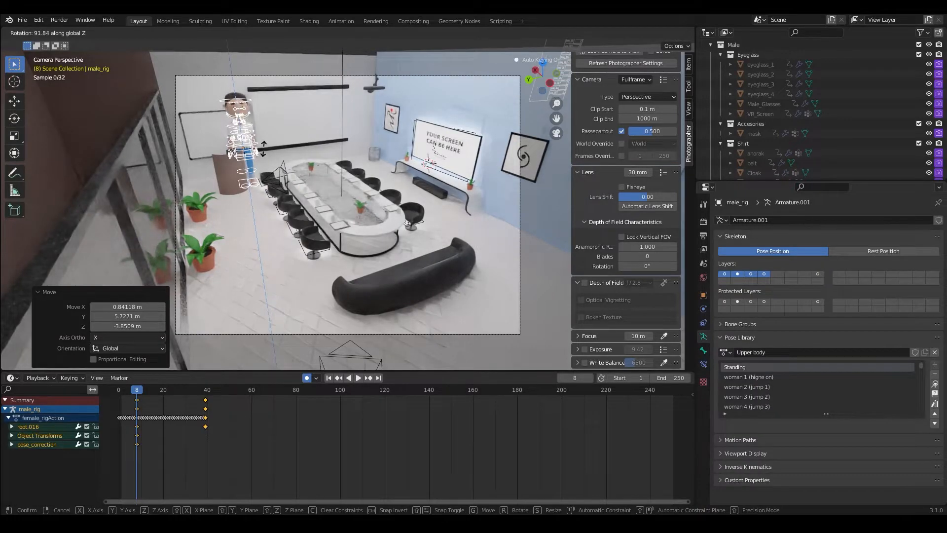
pyautogui.click(256, 148)
# Scale the male rig down by a factor of about 0.576 and again by about 0.871 to suit the room.
pyautogui.press('s')
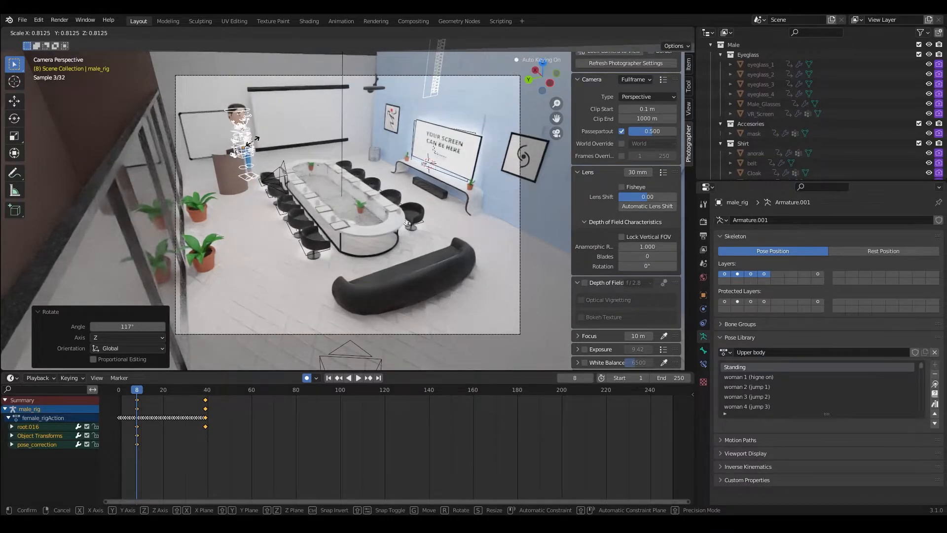
pyautogui.click(245, 141)
pyautogui.scroll(3, 237, 136)
pyautogui.keyDown('shift'); pyautogui.moveTo(235, 135); pyautogui.dragTo(380, 279, button='middle'); pyautogui.keyUp('shift')
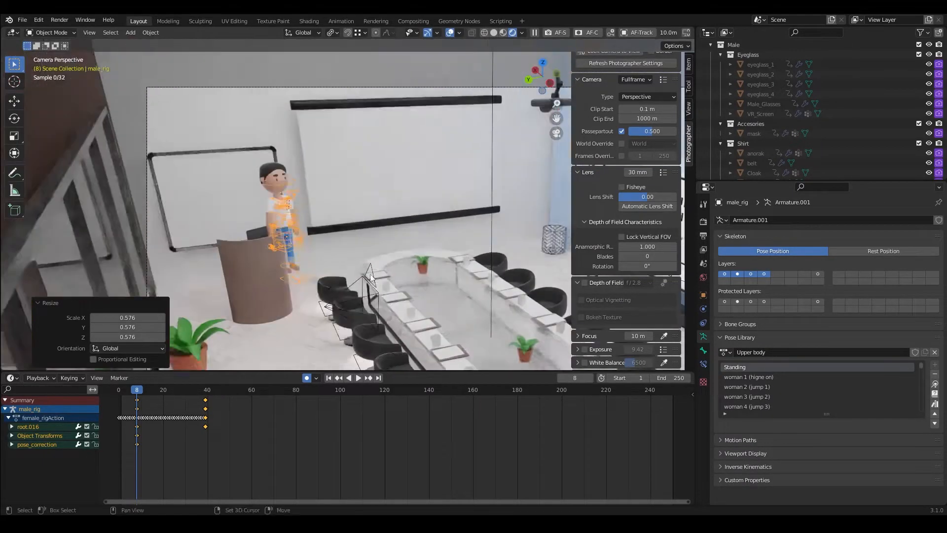
pyautogui.scroll(3, 285, 232)
pyautogui.press('s')
pyautogui.click(275, 231)
# Move the male rig about 1.07 m down and 0.73 m along Y to the podium.
pyautogui.press('g')
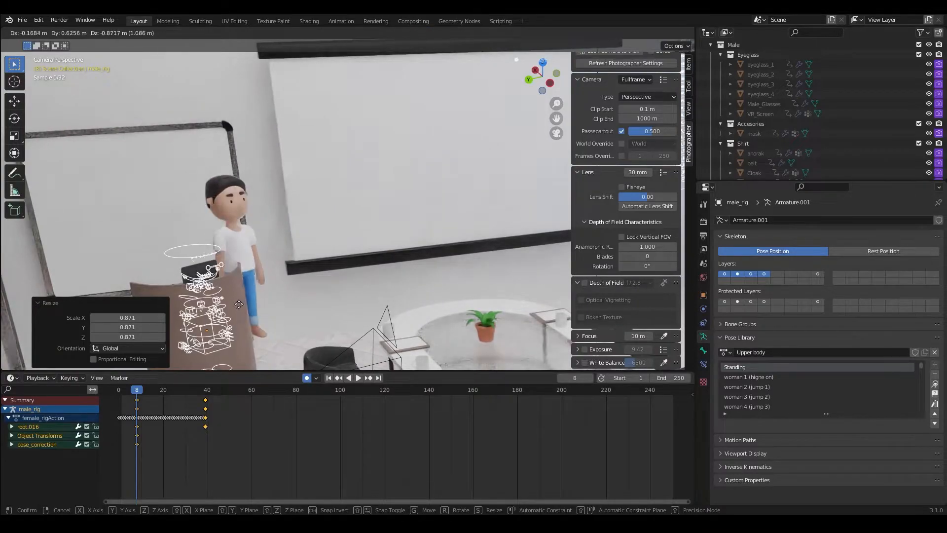
pyautogui.click(234, 318)
pyautogui.keyDown('shift'); pyautogui.moveTo(258, 266); pyautogui.dragTo(273, 157, button='middle'); pyautogui.keyUp('shift')
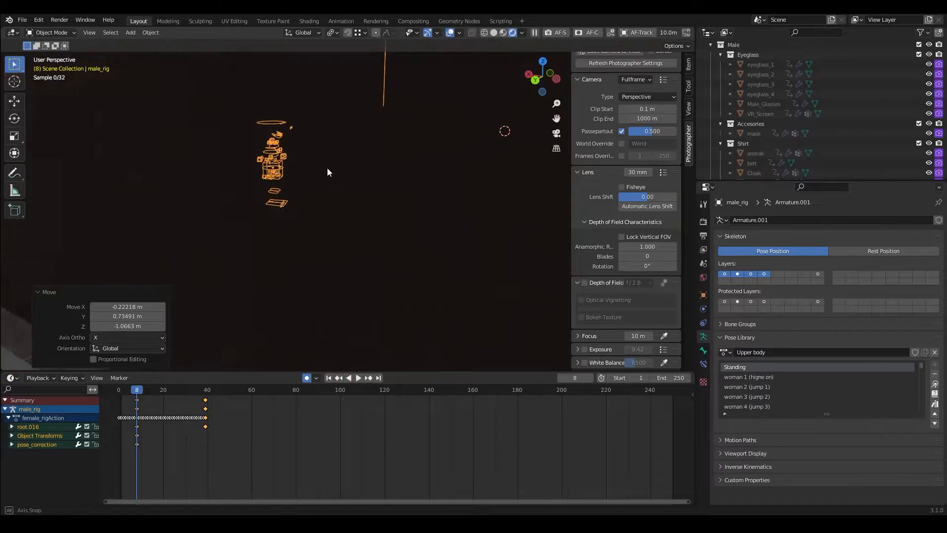
# Slightly adjust the scale of the male rig so it suits the podium, and check it against the whole room.
pyautogui.press('s')
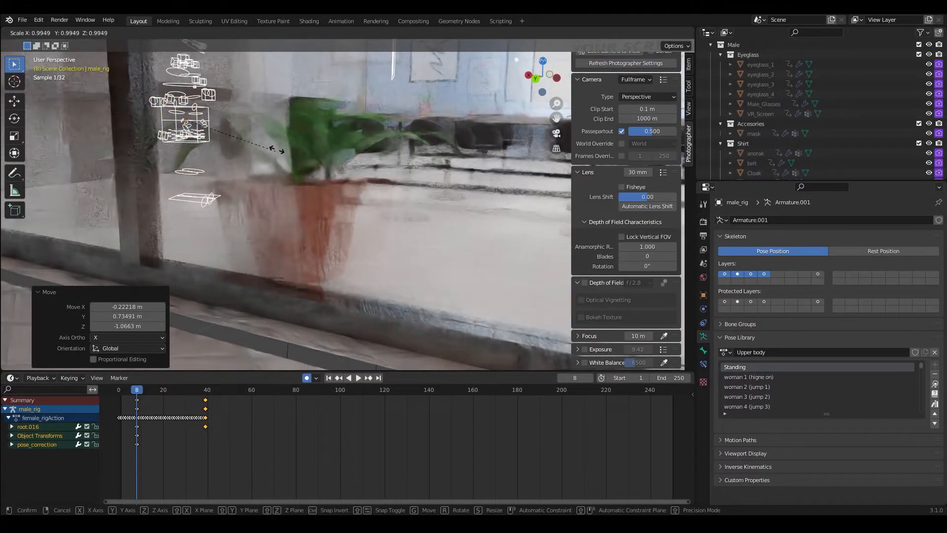
pyautogui.click(265, 141)
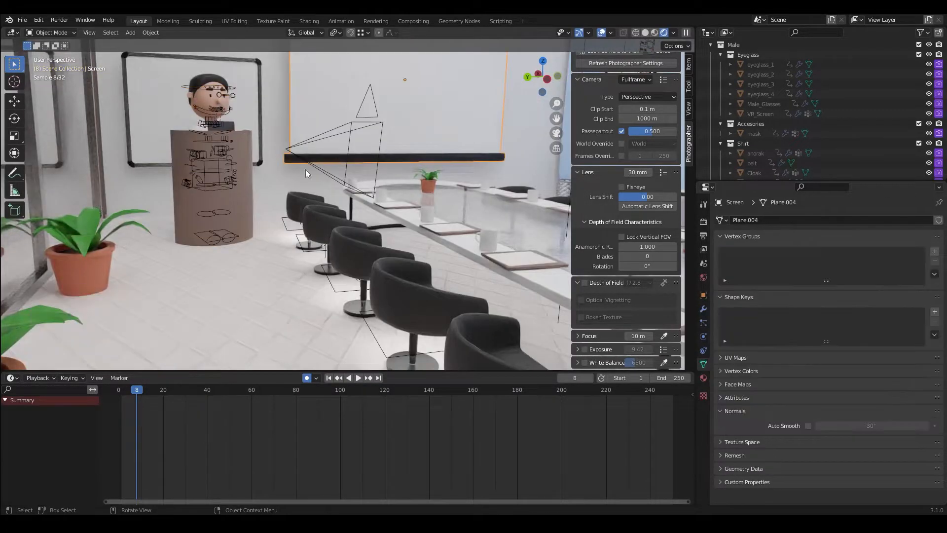
pyautogui.moveTo(291, 168); pyautogui.dragTo(273, 173, button='middle')
pyautogui.scroll(-5, 274, 172)
pyautogui.keyDown('shift'); pyautogui.moveTo(357, 188); pyautogui.dragTo(373, 202, button='middle'); pyautogui.keyUp('shift')
pyautogui.scroll(3, 303, 192)
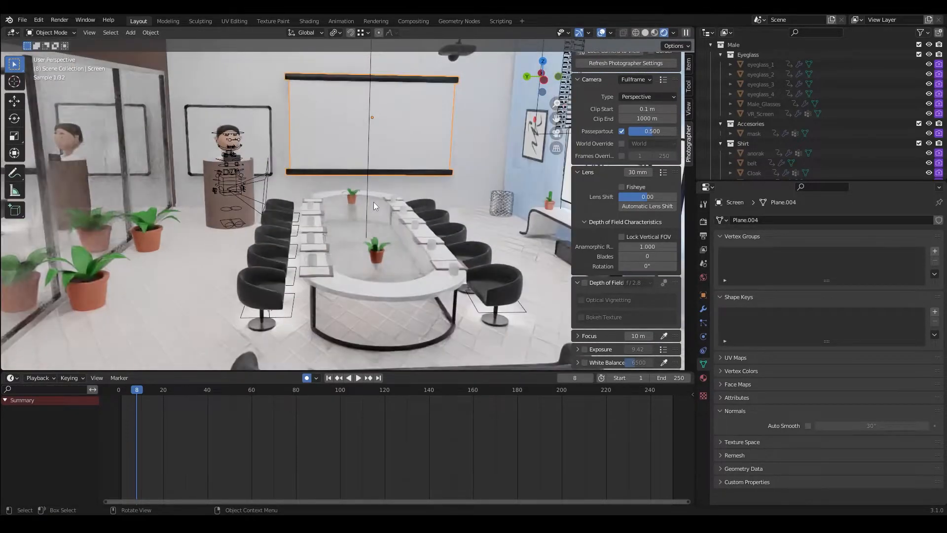
pyautogui.scroll(-6, 373, 202)
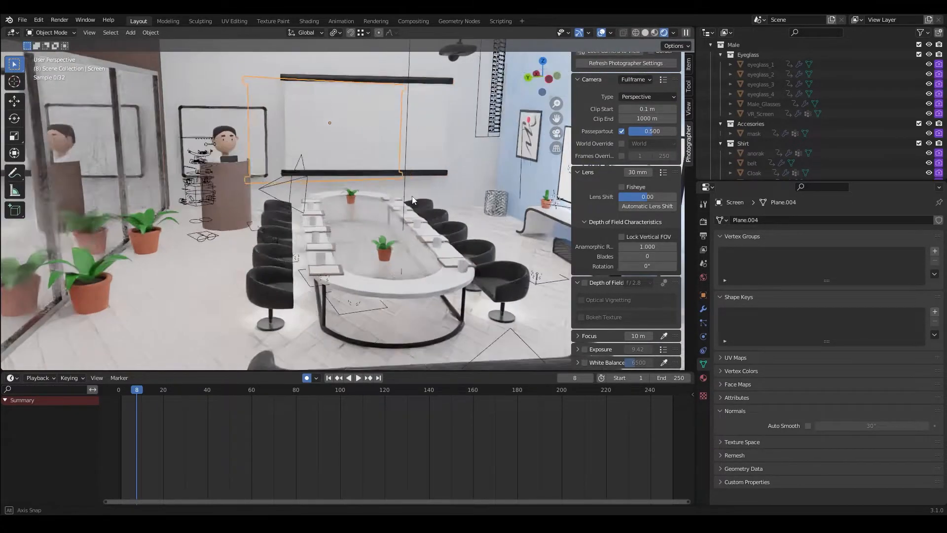
# Select the male rig and switch it to Pose Mode.
pyautogui.moveTo(415, 195); pyautogui.dragTo(295, 75, button='middle')
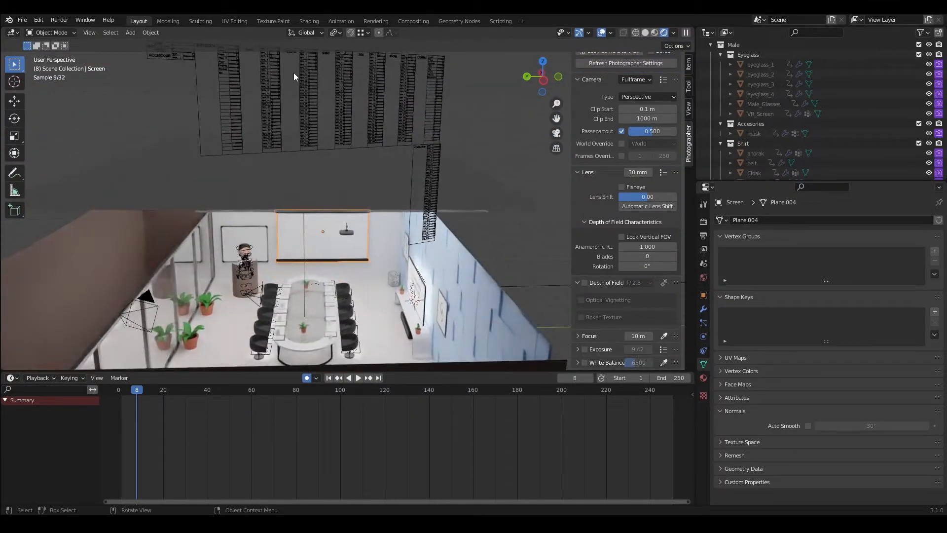
pyautogui.click(293, 82)
pyautogui.click(51, 33)
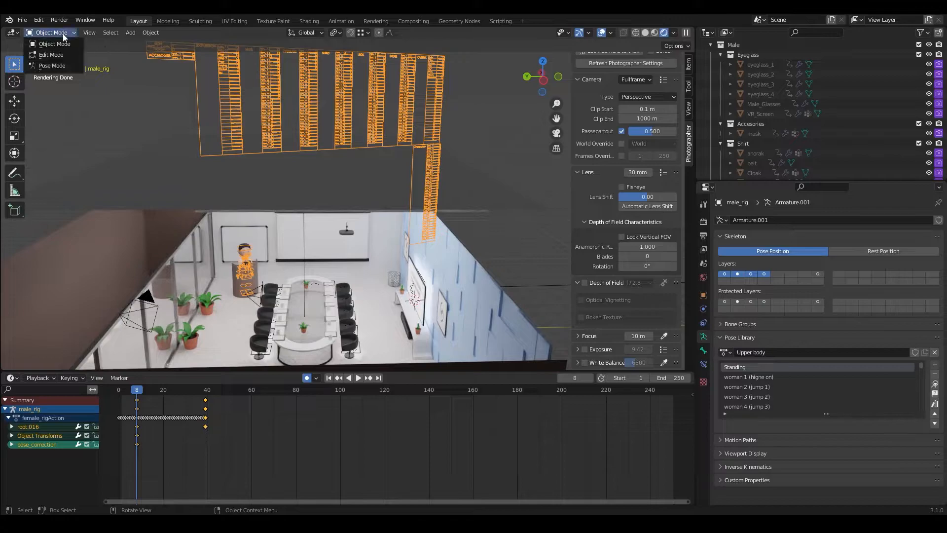
pyautogui.click(61, 67)
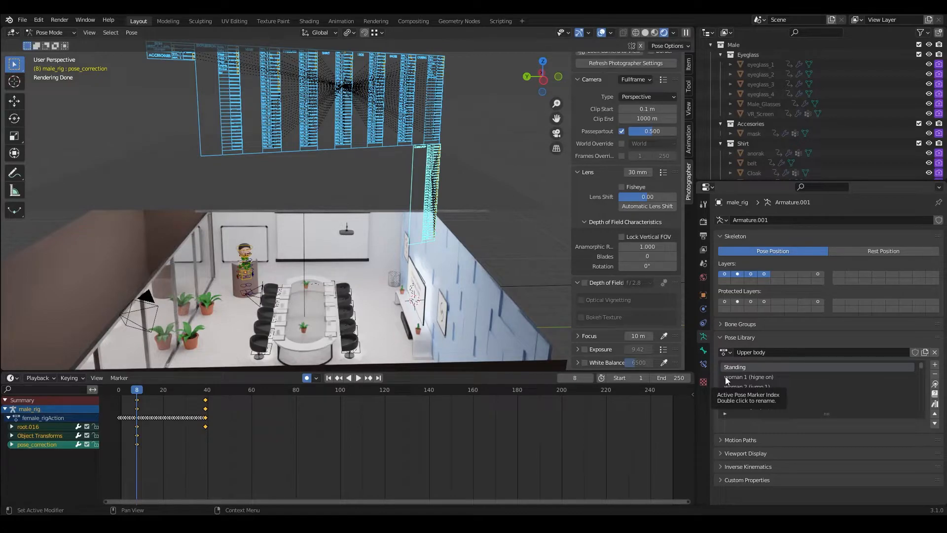
# Rotate the male character's head bone about -9° around the view axis.
pyautogui.scroll(5, 229, 273)
pyautogui.keyDown('shift'); pyautogui.moveTo(118, 312); pyautogui.dragTo(235, 206, button='middle'); pyautogui.keyUp('shift')
pyautogui.click(256, 201)
pyautogui.press('r')
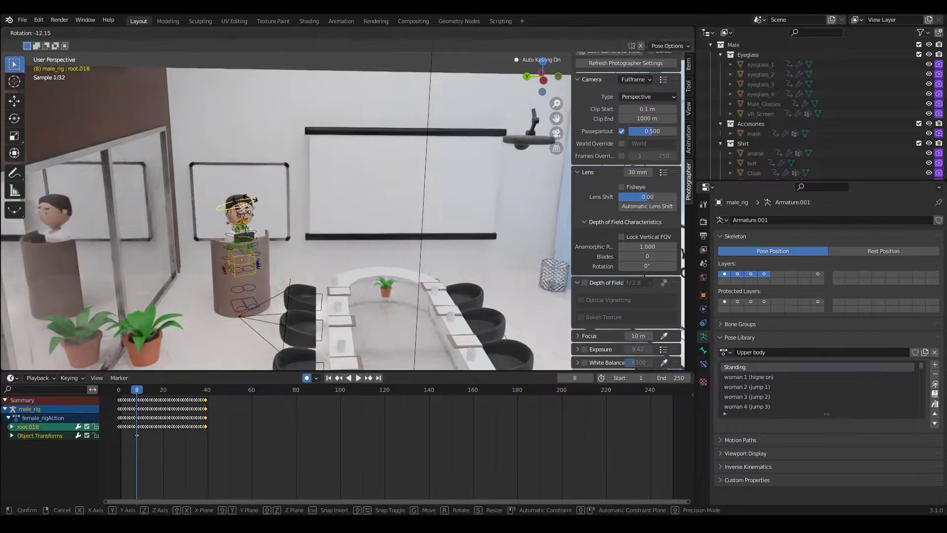
pyautogui.click(236, 222)
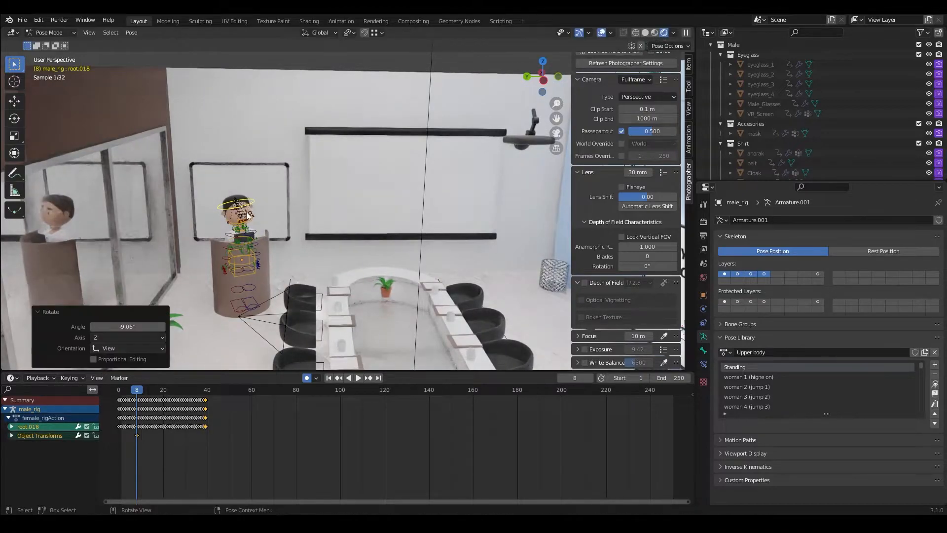
# Rotate the character's right upper-arm bone outward and the left one about -27.5° around the view axis.
pyautogui.click(232, 234)
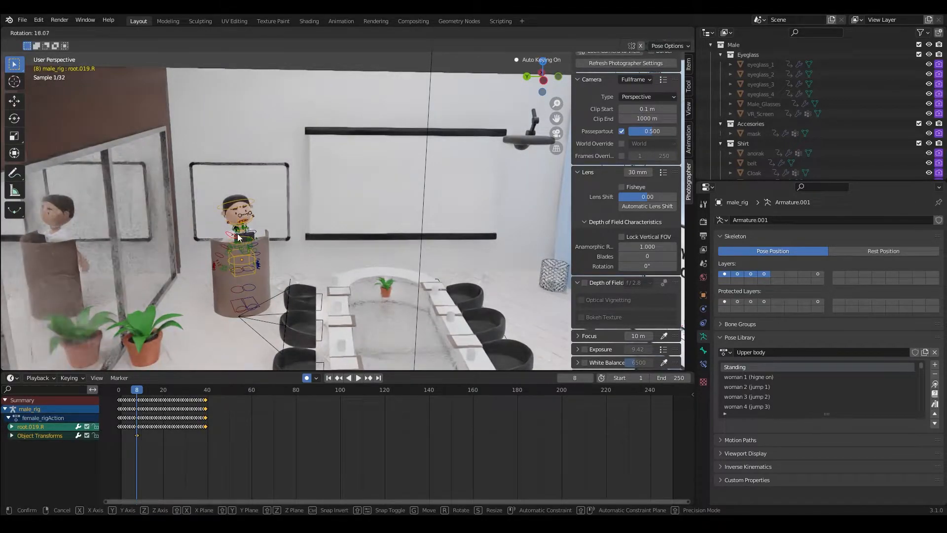
pyautogui.click(253, 234)
pyautogui.click(254, 230)
pyautogui.press('r')
pyautogui.click(272, 223)
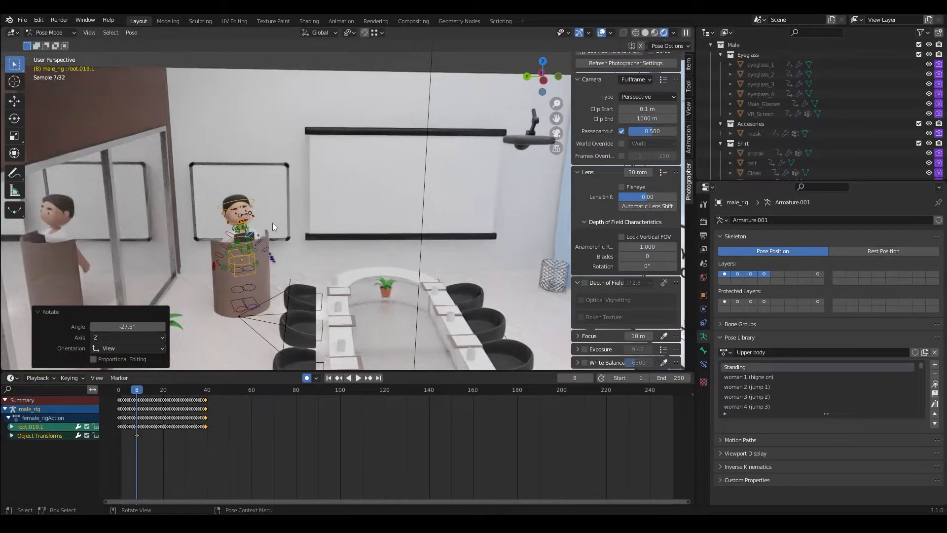
# Move the hair.003 slider on the customization board about -0.70 m along Y to turn off the black hair.
pyautogui.scroll(-4, 274, 224)
pyautogui.keyDown('shift'); pyautogui.moveTo(361, 179); pyautogui.dragTo(299, 266, button='middle'); pyautogui.keyUp('shift')
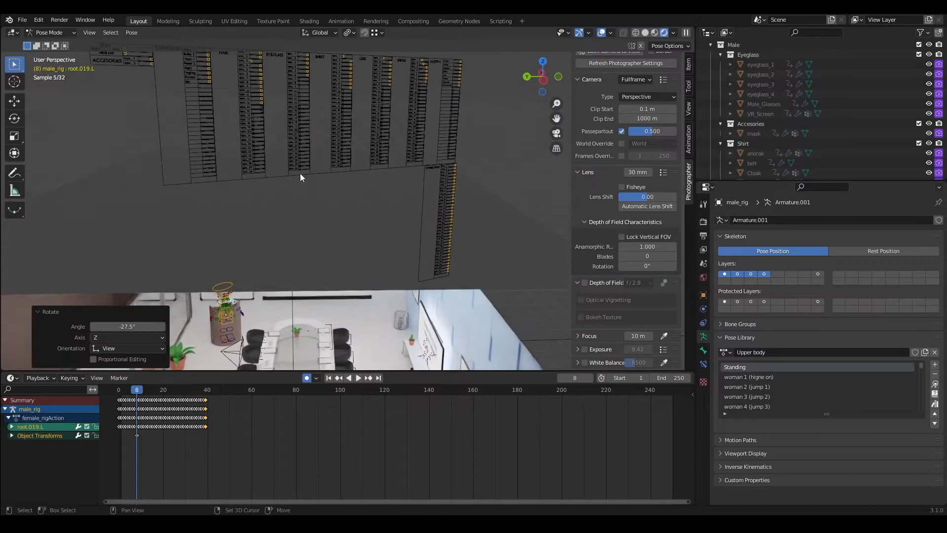
pyautogui.click(253, 64)
pyautogui.click(252, 61)
pyautogui.press('g')
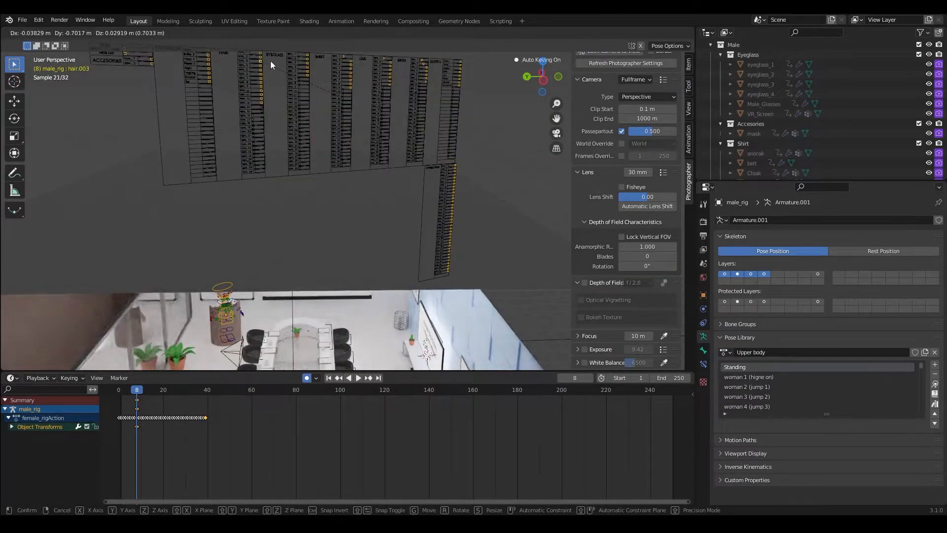
pyautogui.click(270, 61)
# Try the white headscarf on the character by moving the hair.010 slider about 1.33 m along Y.
pyautogui.keyDown('shift'); pyautogui.moveTo(266, 258); pyautogui.dragTo(284, 206, button='middle'); pyautogui.keyUp('shift')
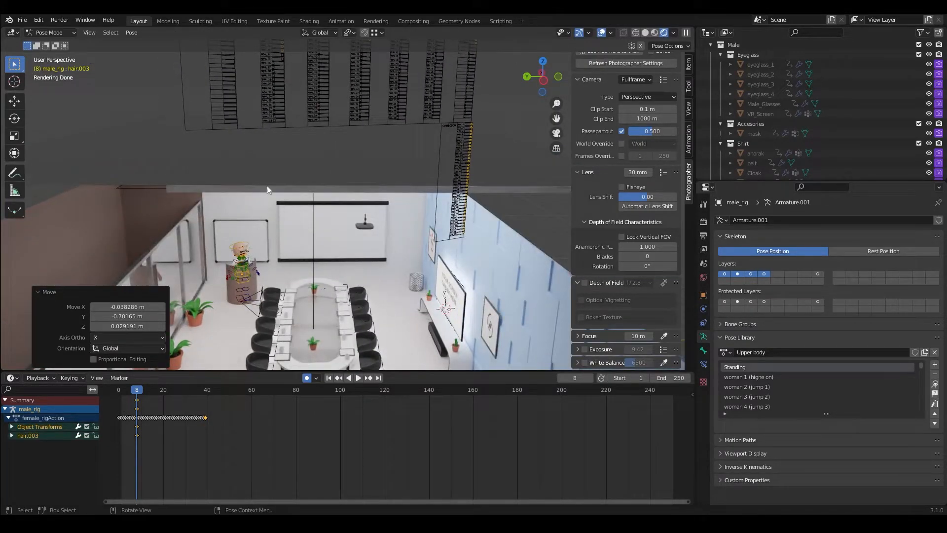
pyautogui.scroll(-1, 289, 79)
pyautogui.click(292, 72)
pyautogui.press('g')
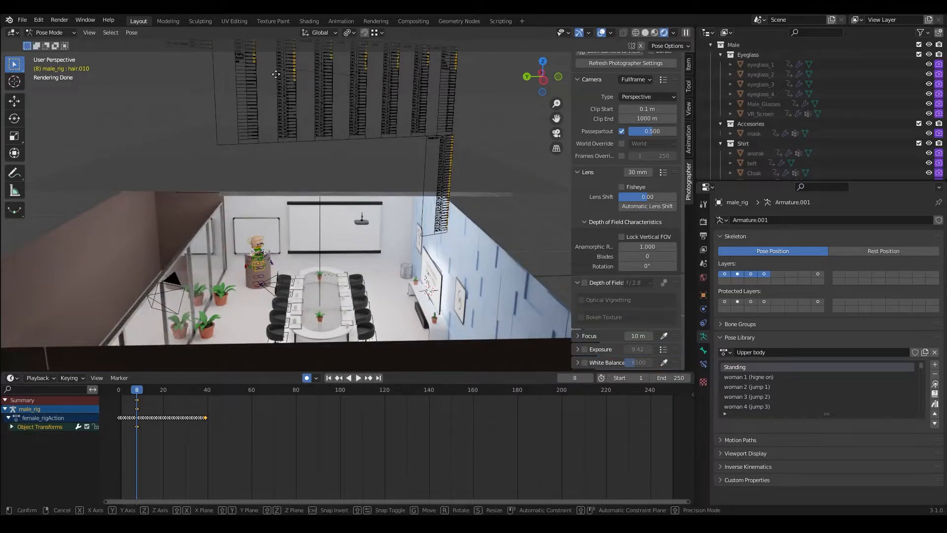
pyautogui.click(263, 78)
pyautogui.scroll(4, 252, 274)
pyautogui.keyDown('shift'); pyautogui.moveTo(252, 273); pyautogui.dragTo(408, 185, button='middle'); pyautogui.keyUp('shift')
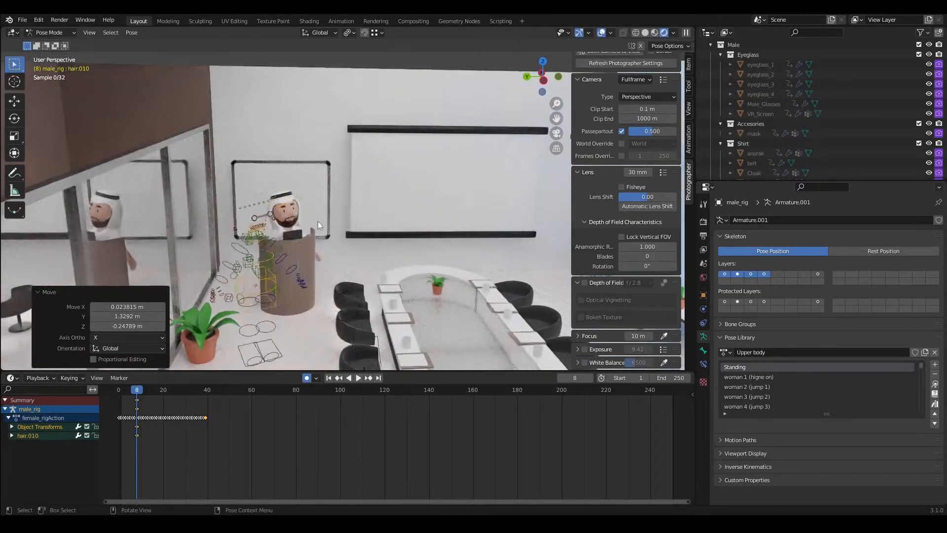
pyautogui.scroll(2, 317, 225)
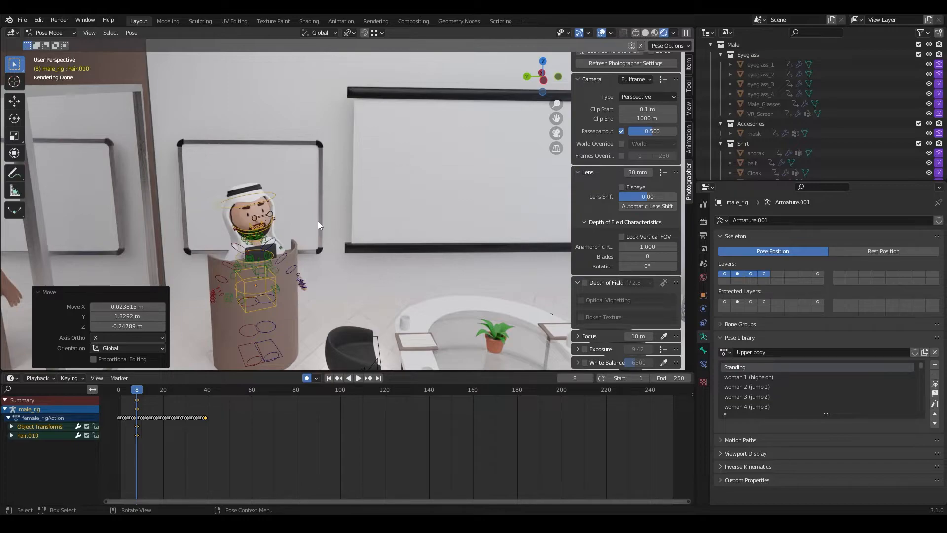
# Move the hair.004 slider on the customization board to give the character the blond hairstyle.
pyautogui.scroll(-3, 317, 221)
pyautogui.scroll(-3, 374, 176)
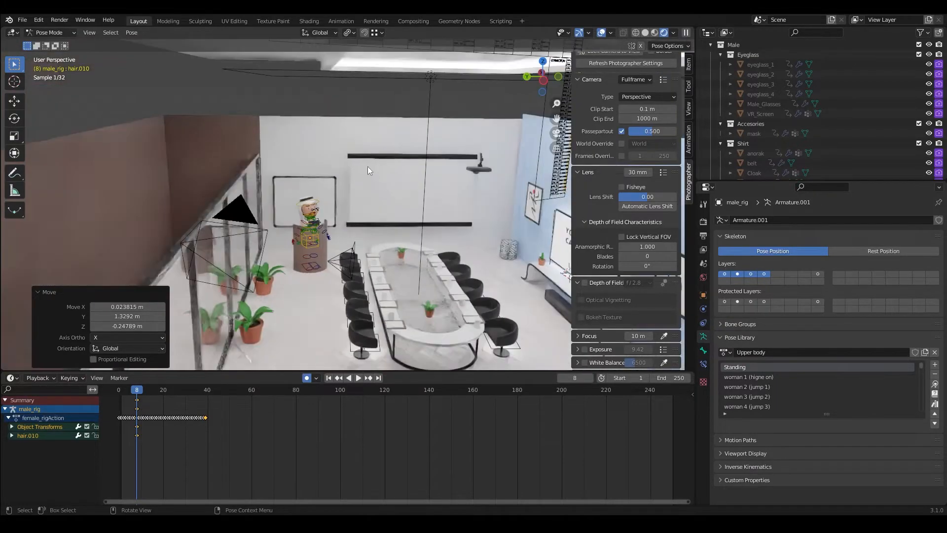
pyautogui.keyDown('shift'); pyautogui.moveTo(335, 133); pyautogui.dragTo(267, 295, button='middle'); pyautogui.keyUp('shift')
pyautogui.click(283, 132)
pyautogui.press('g')
pyautogui.click(250, 179)
# Select the rig's customization board controls and move them about 1.07 m down, 0.27 m along -X and 0.17 m along -Y.
pyautogui.keyDown('shift'); pyautogui.moveTo(289, 229); pyautogui.dragTo(287, 178, button='middle'); pyautogui.keyUp('shift')
pyautogui.scroll(3, 279, 182)
pyautogui.click(287, 77)
pyautogui.moveTo(287, 77); pyautogui.dragTo(451, 176, button='middle')
pyautogui.click(427, 192)
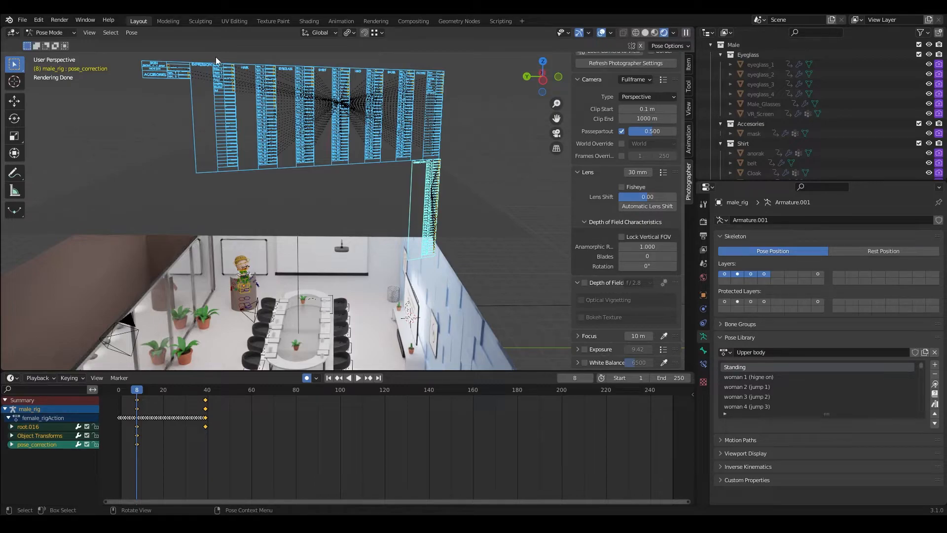
pyautogui.click(406, 144)
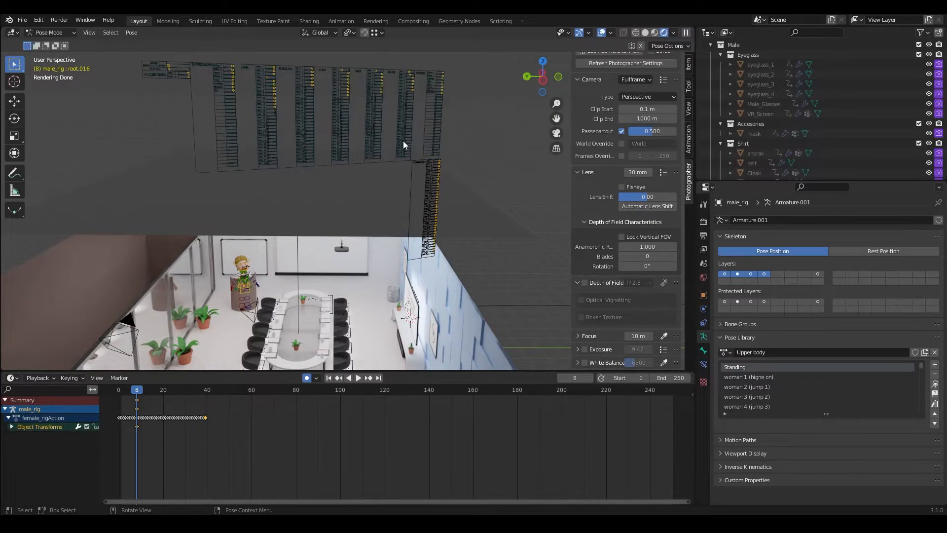
pyautogui.click(404, 141)
pyautogui.keyDown('shift'); pyautogui.click(430, 183); pyautogui.keyUp('shift')
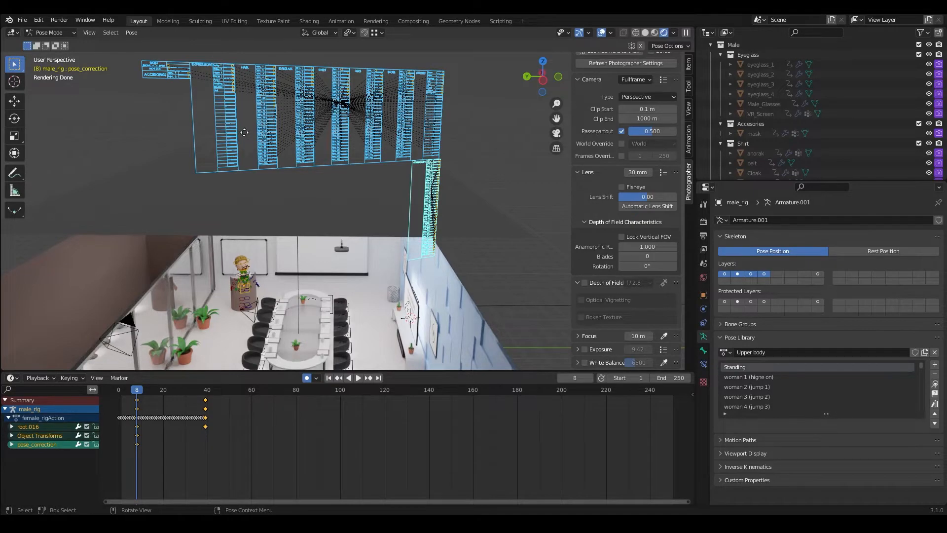
pyautogui.click(229, 100)
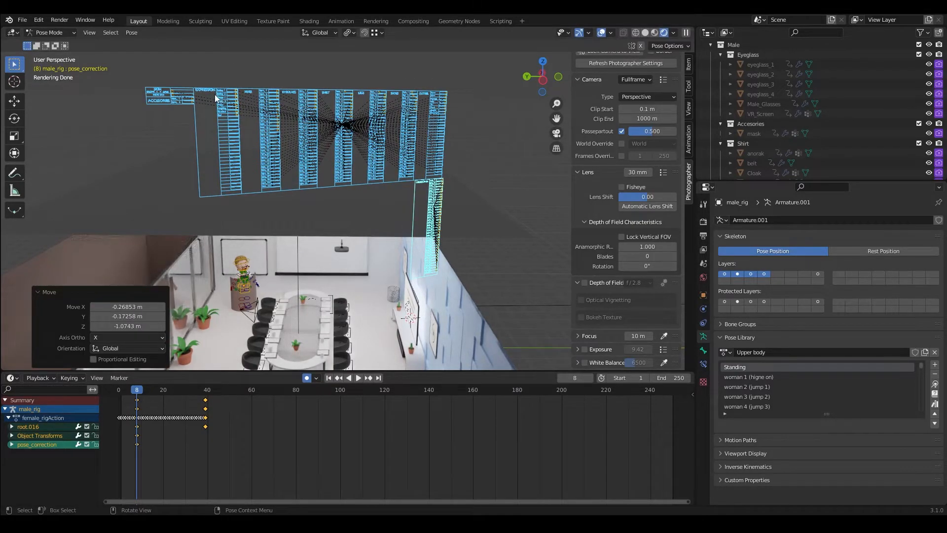
# Lower the customization board another 0.51 m or so, shifting it about -0.12 m in X and 0.06 m in Y.
pyautogui.scroll(3, 214, 94)
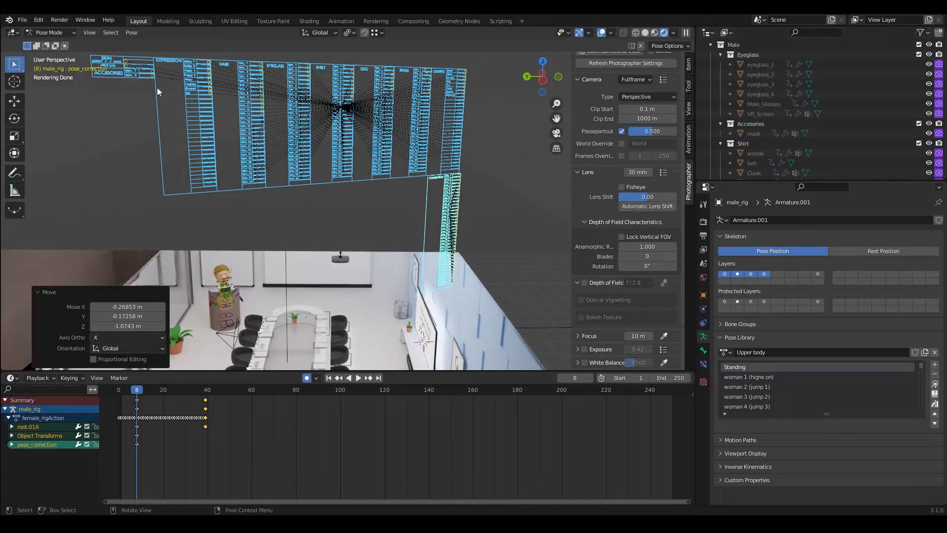
pyautogui.scroll(3, 280, 194)
pyautogui.press('g')
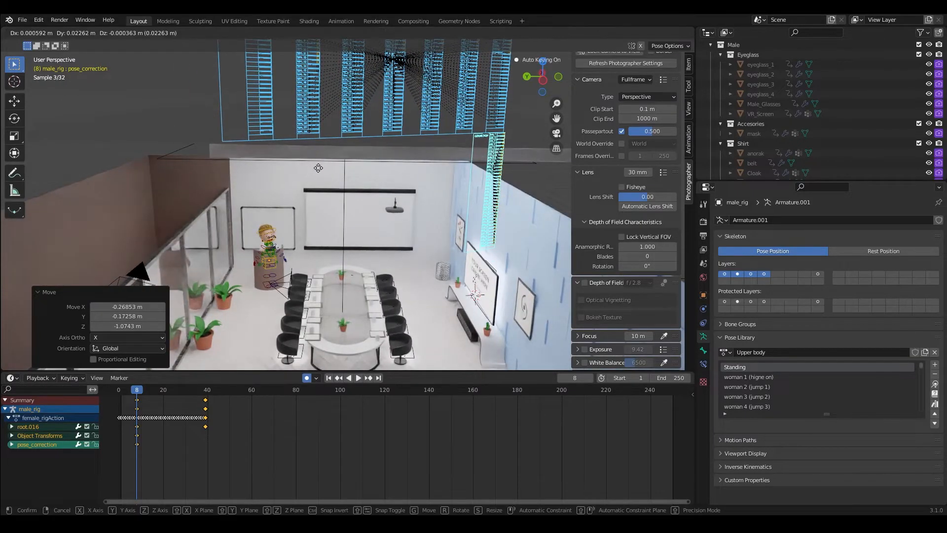
pyautogui.click(317, 168)
pyautogui.scroll(-4, 306, 150)
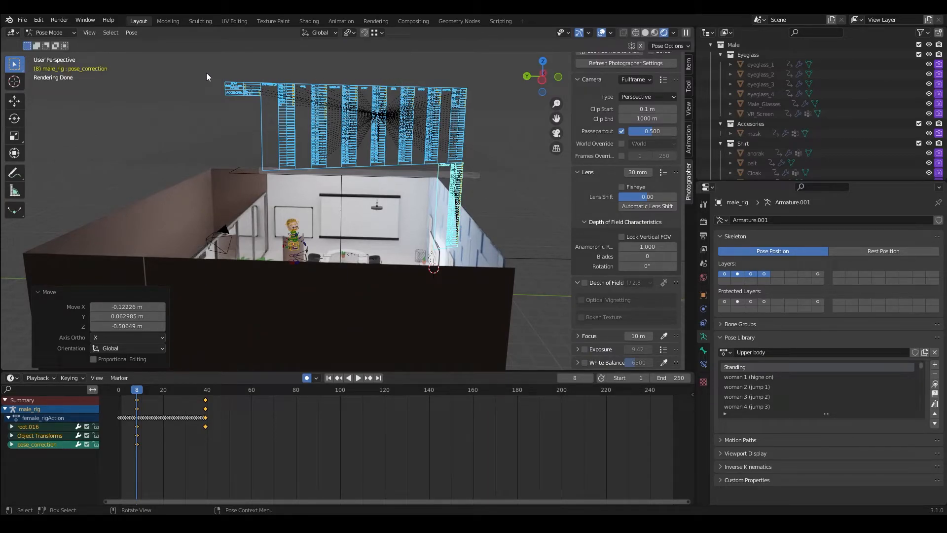
# Select the board together with all its hair and outfit sliders and raise them about 0.70 m, shifting about -0.34 m along Y.
pyautogui.moveTo(215, 65); pyautogui.dragTo(475, 137)
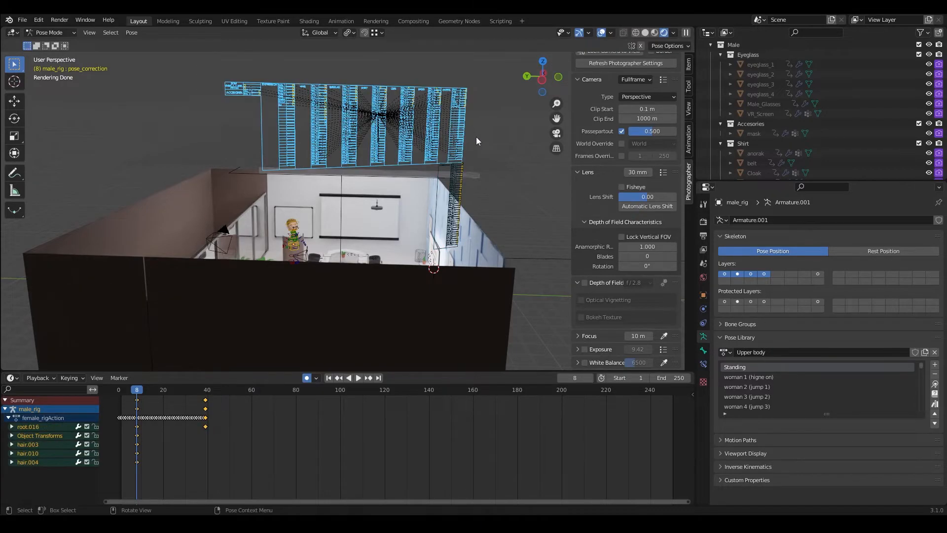
pyautogui.keyDown('shift'); pyautogui.click(462, 163); pyautogui.keyUp('shift')
pyautogui.click(458, 171)
pyautogui.press('g')
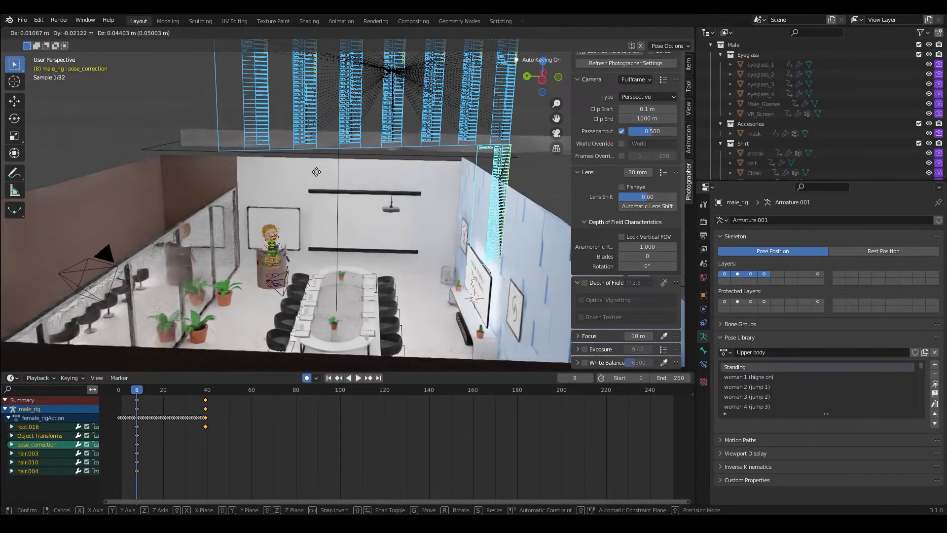
pyautogui.click(284, 213)
pyautogui.scroll(-1, 284, 209)
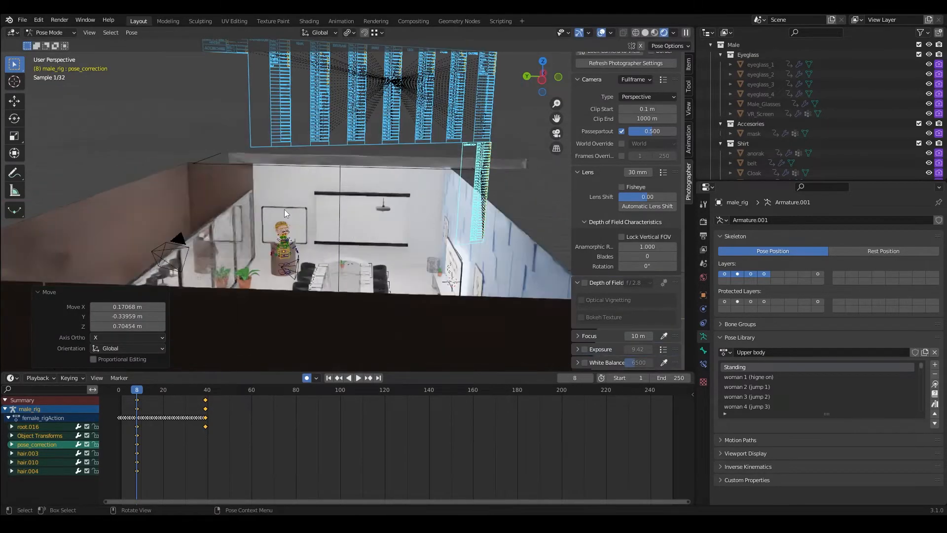
# Move the selected board controls about 1.03 m down, -0.25 m along X and 0.40 m along Y.
pyautogui.press('g')
pyautogui.click(280, 217)
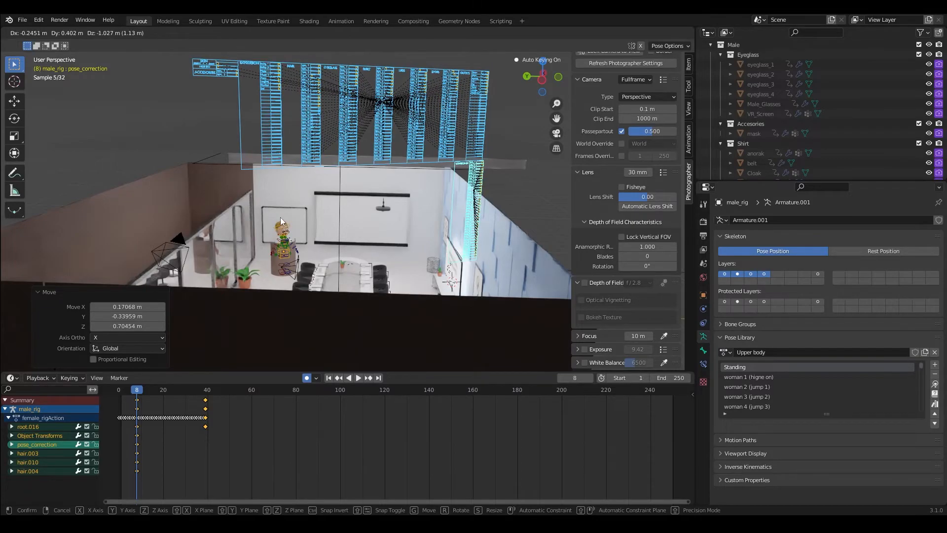
pyautogui.scroll(2, 280, 216)
pyautogui.moveTo(283, 212); pyautogui.dragTo(329, 183, button='middle')
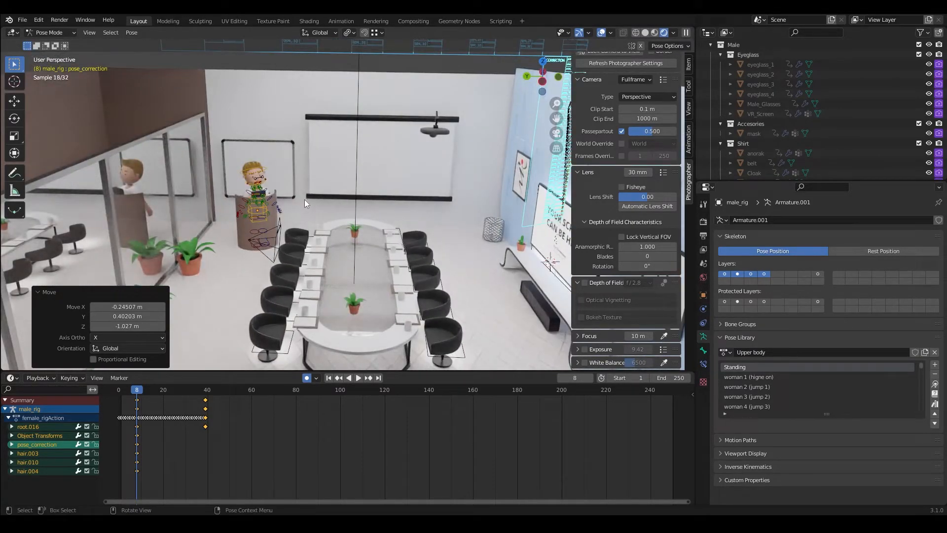